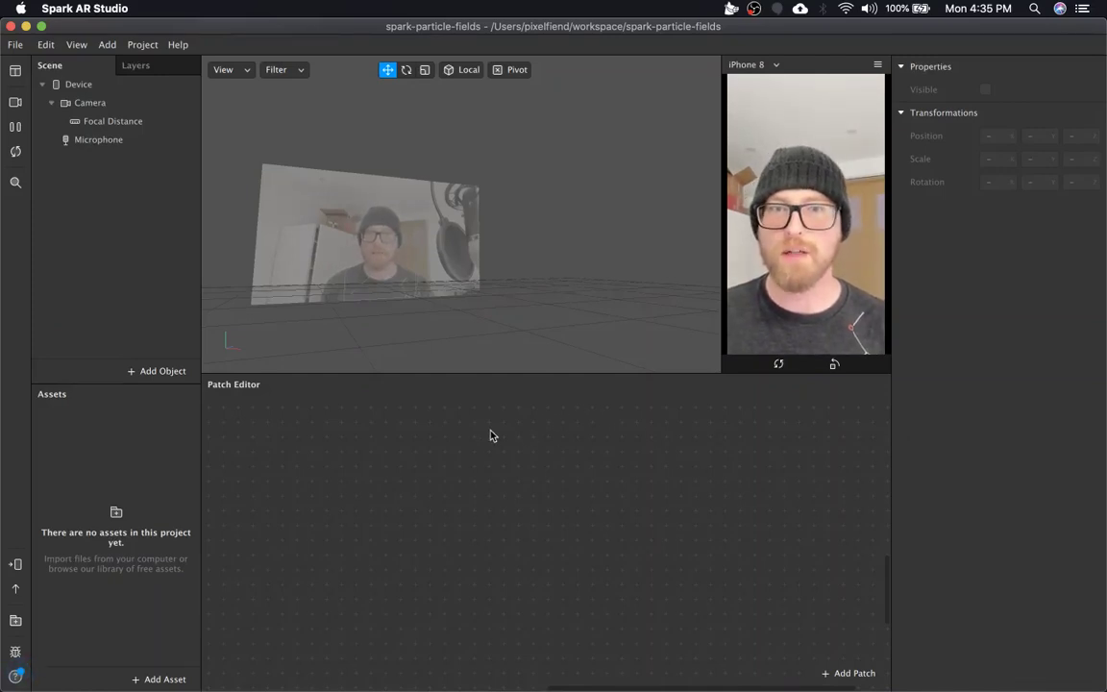
Step: Add a Particle System (emitter0) under the Camera and orbit the view to see it
right_click(96, 106)
mouse_move(130, 123)
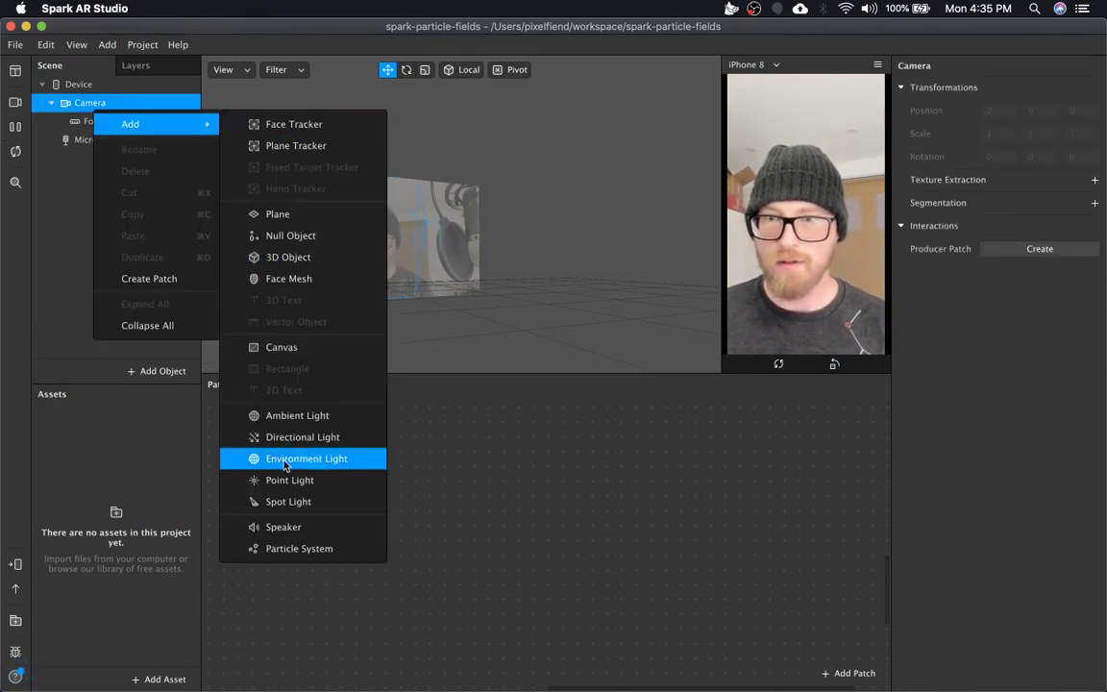
left_click(325, 549)
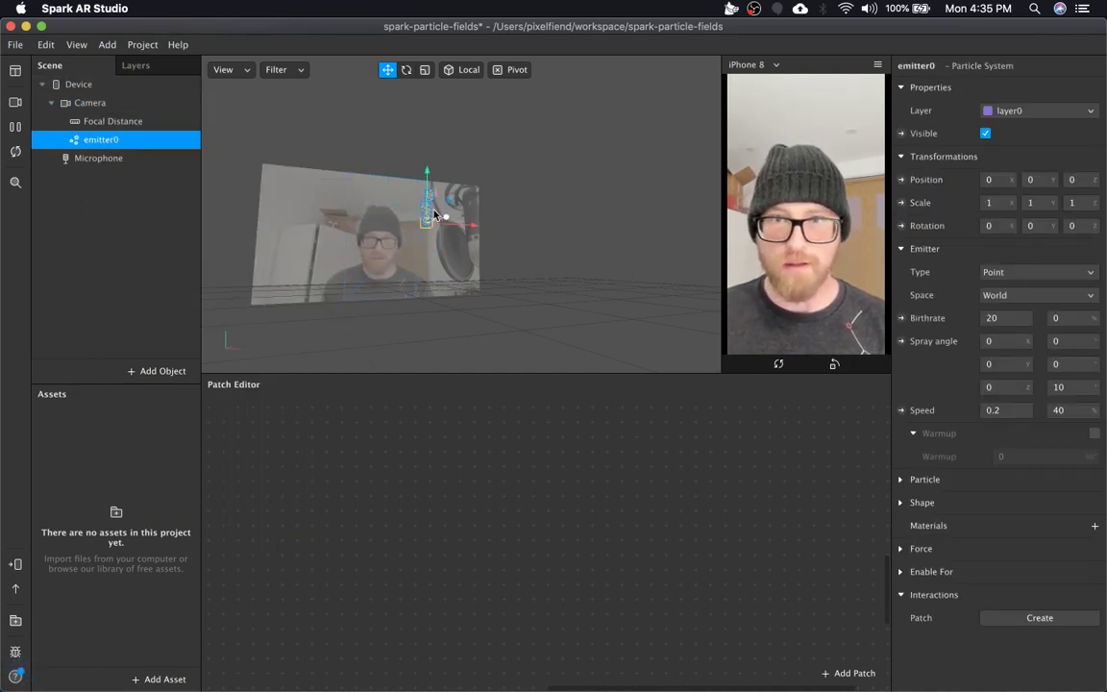
left_click_drag(497, 245, 543, 287)
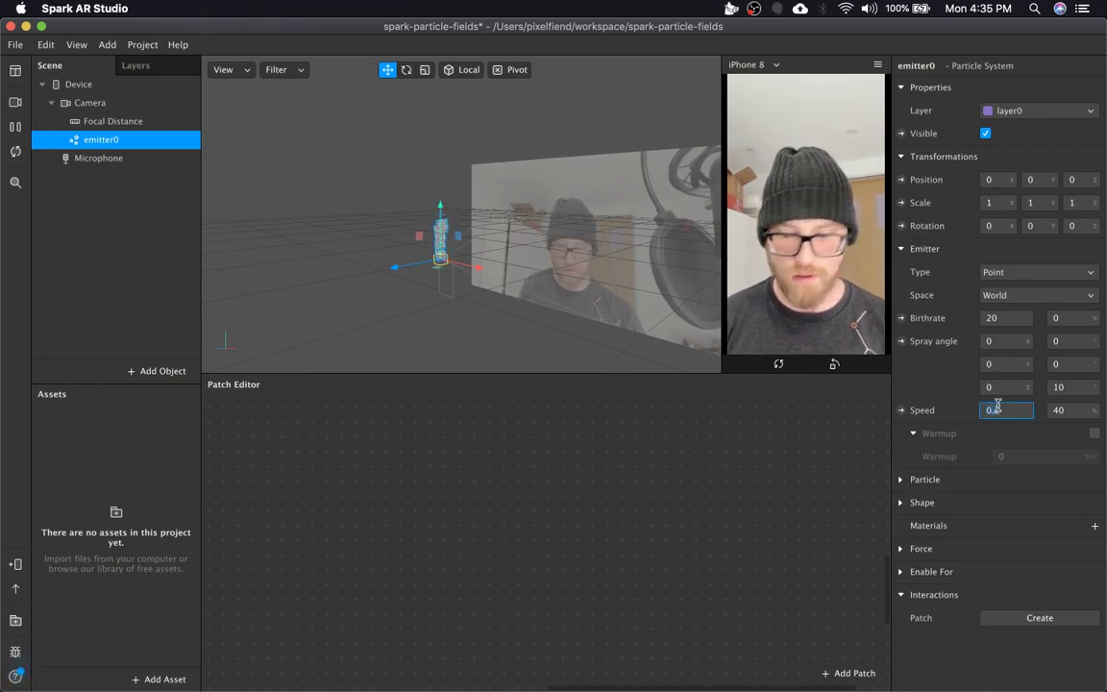
Step: Set emitter0's particle Speed to 0 in the Inspector's Emitter section
type("0")
key("Return")
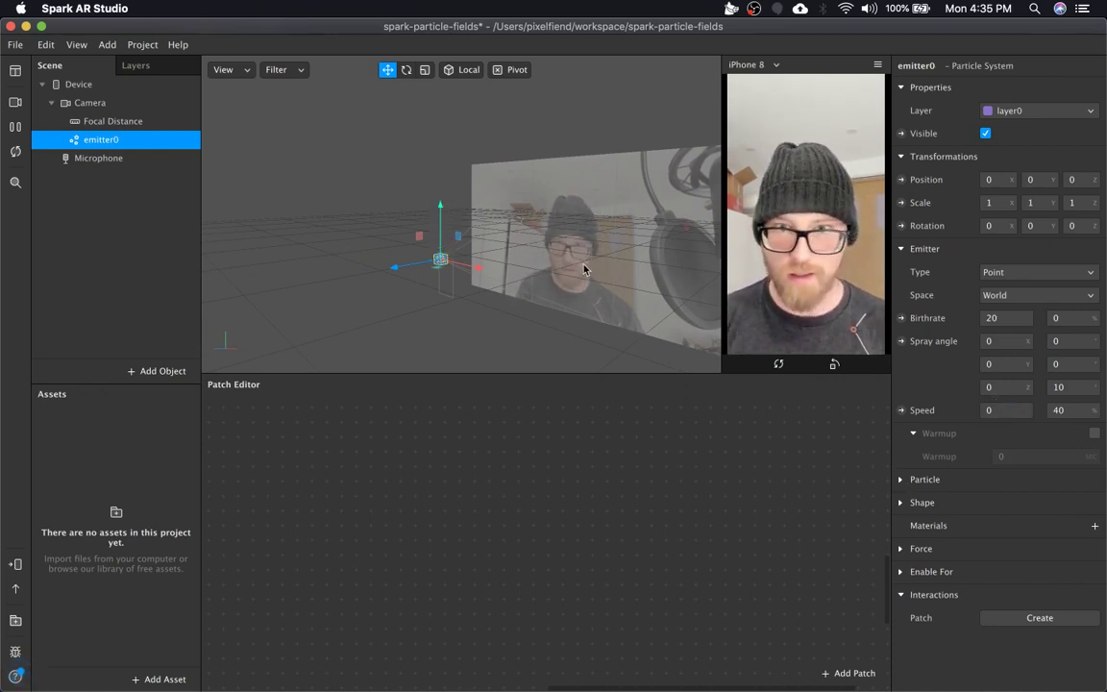
left_click_drag(583, 269, 574, 306)
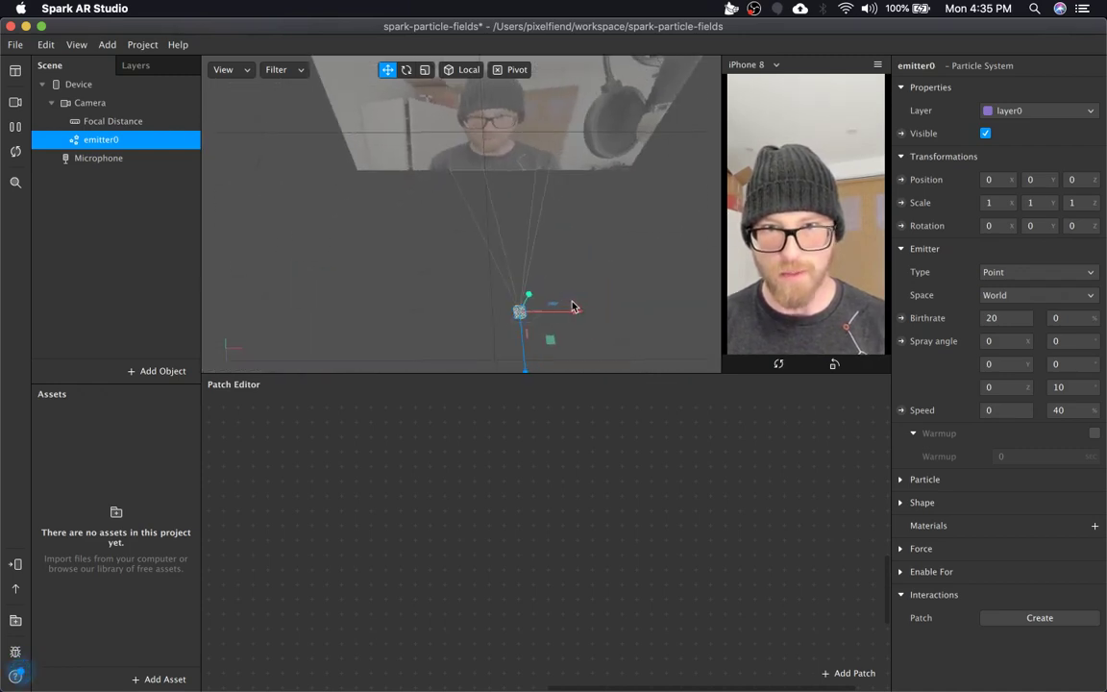
left_click(1050, 275)
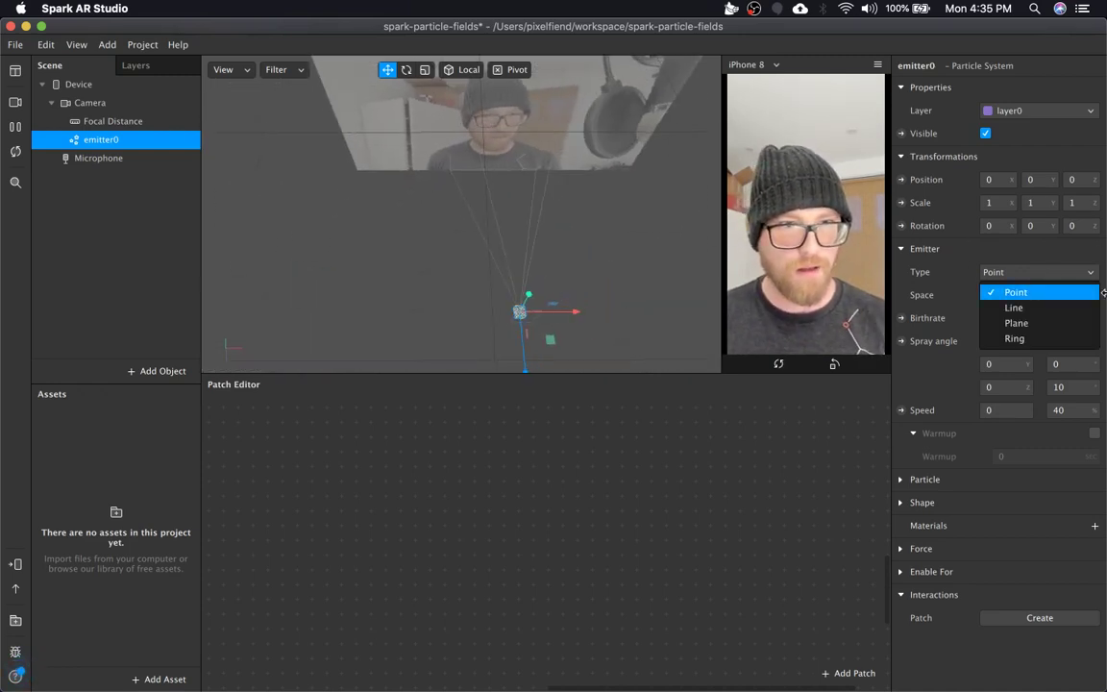
Step: Change the emitter Type to Plane with a 0.5 × 0.5 size
left_click(1039, 326)
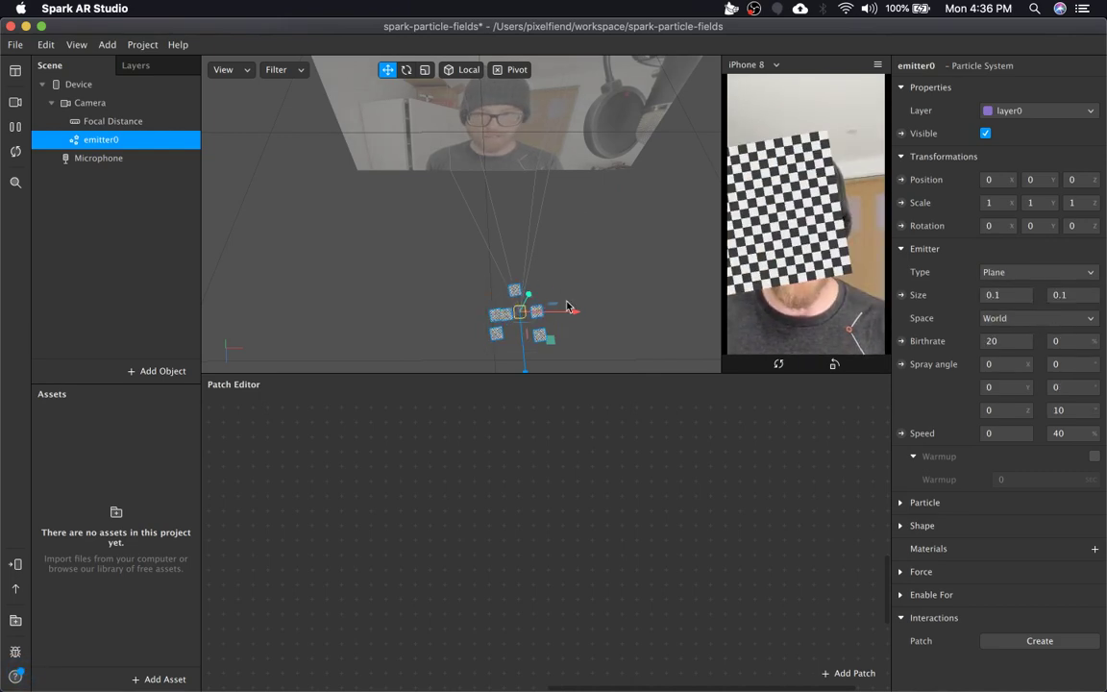
left_click(1005, 295)
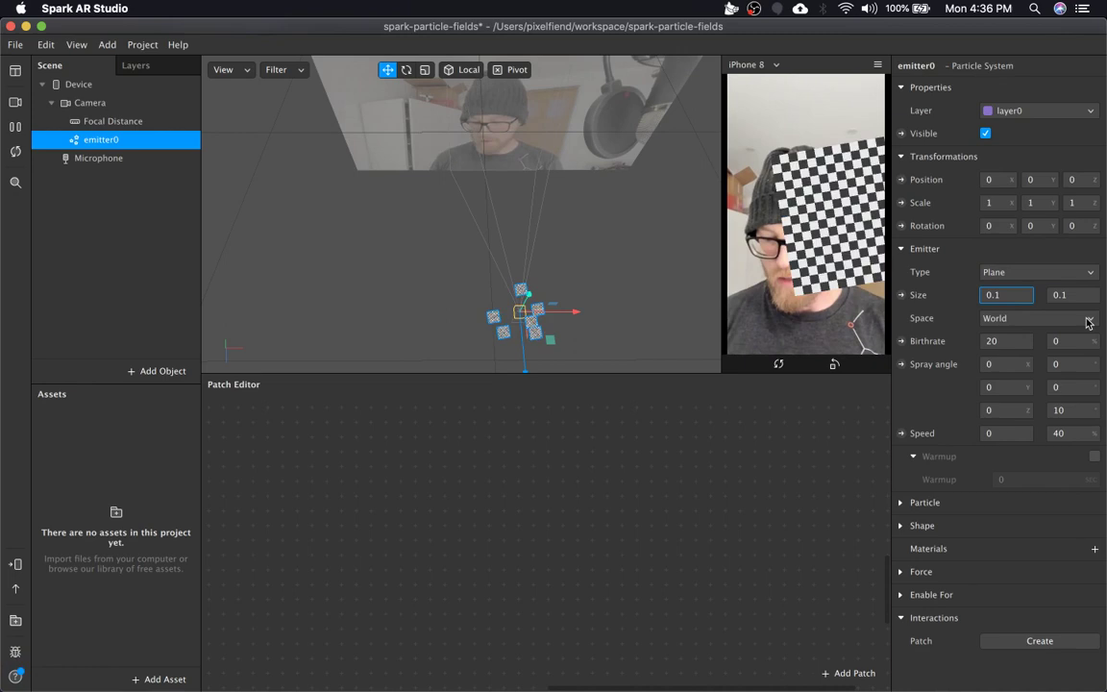
key("BackSpace")
type("5")
key("Tab")
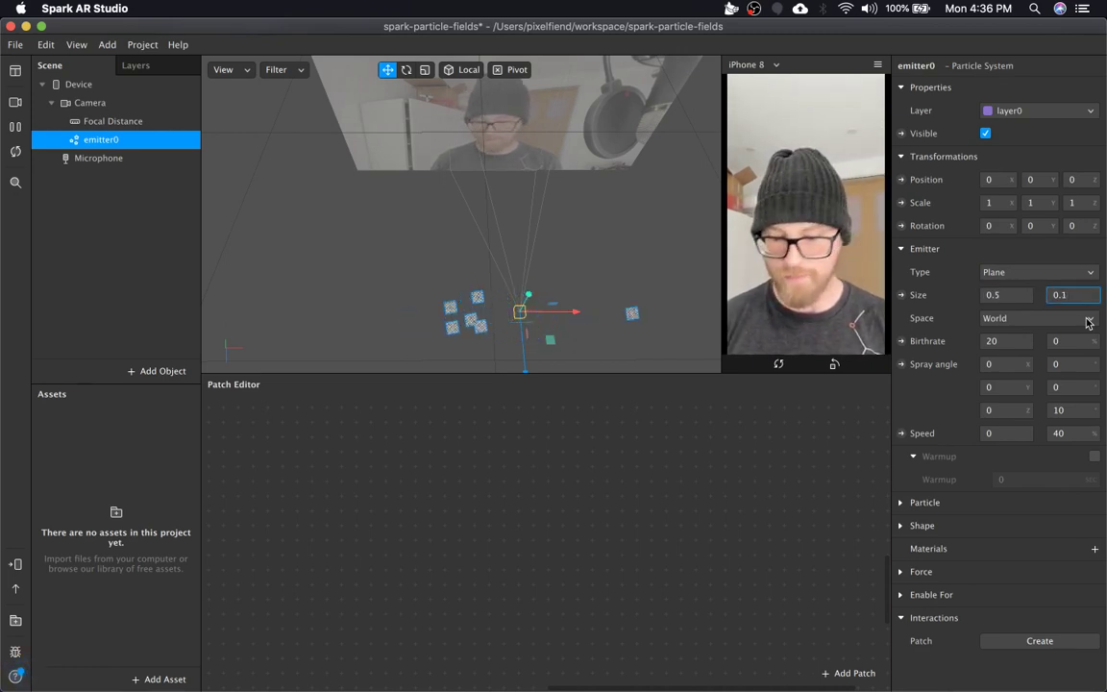
type("0.5")
key("Return")
Step: Set Birthrate to 50 and lower the emitter to about -0.1 on Y
left_click(998, 341)
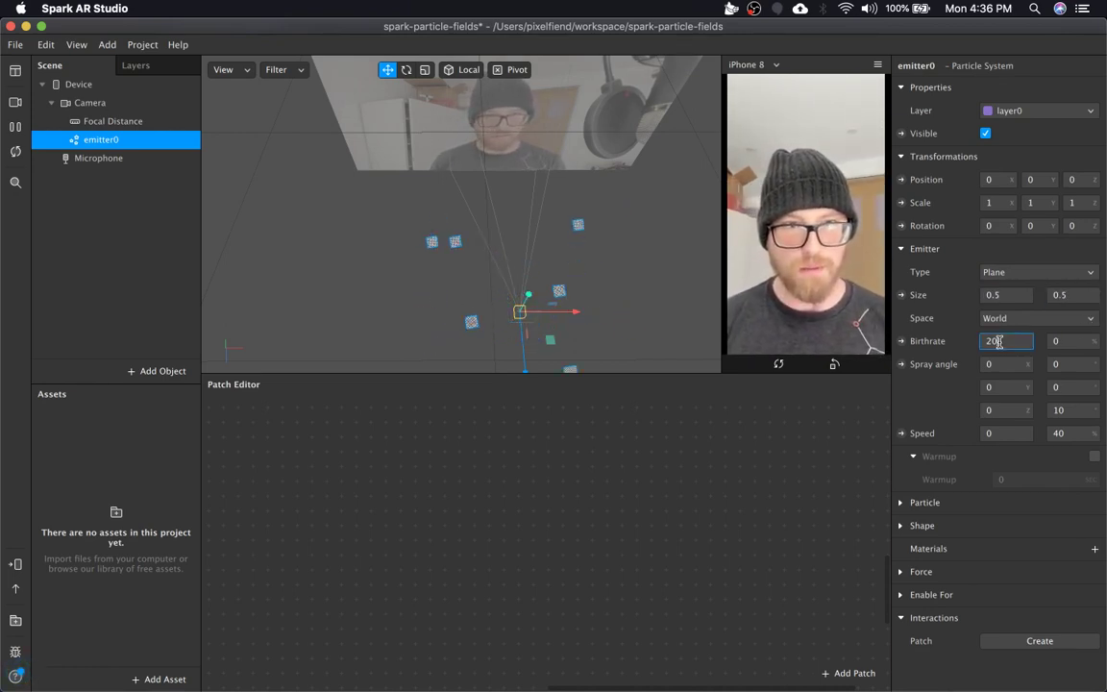
type("50")
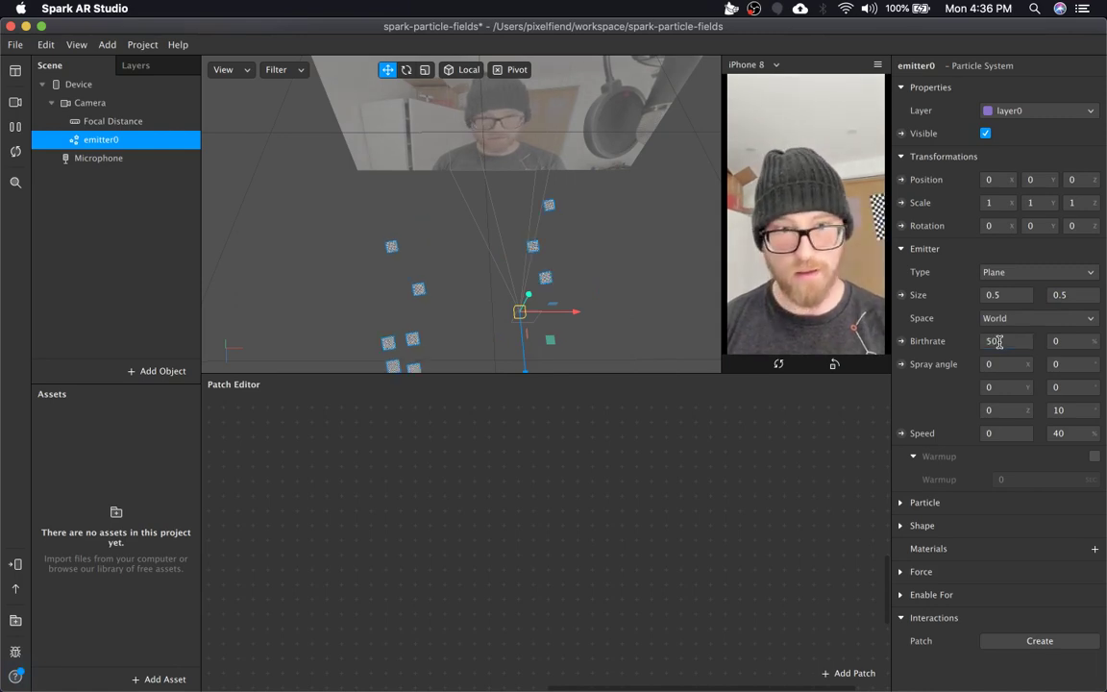
key("Return")
left_click_drag(529, 288, 529, 138)
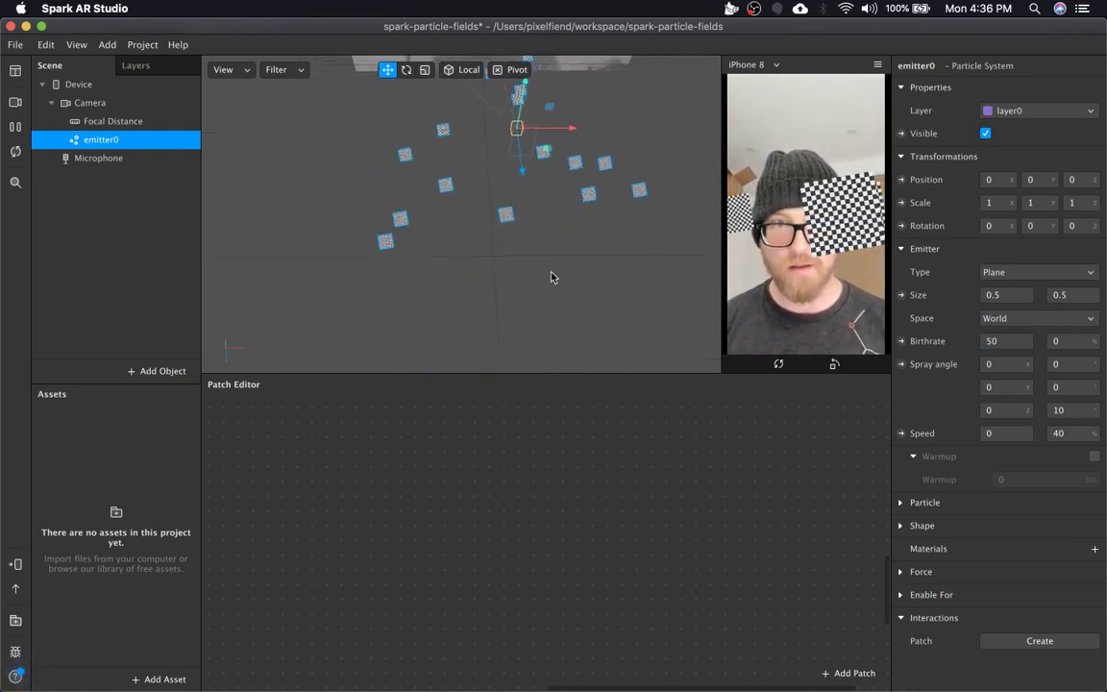
left_click_drag(551, 277, 511, 144)
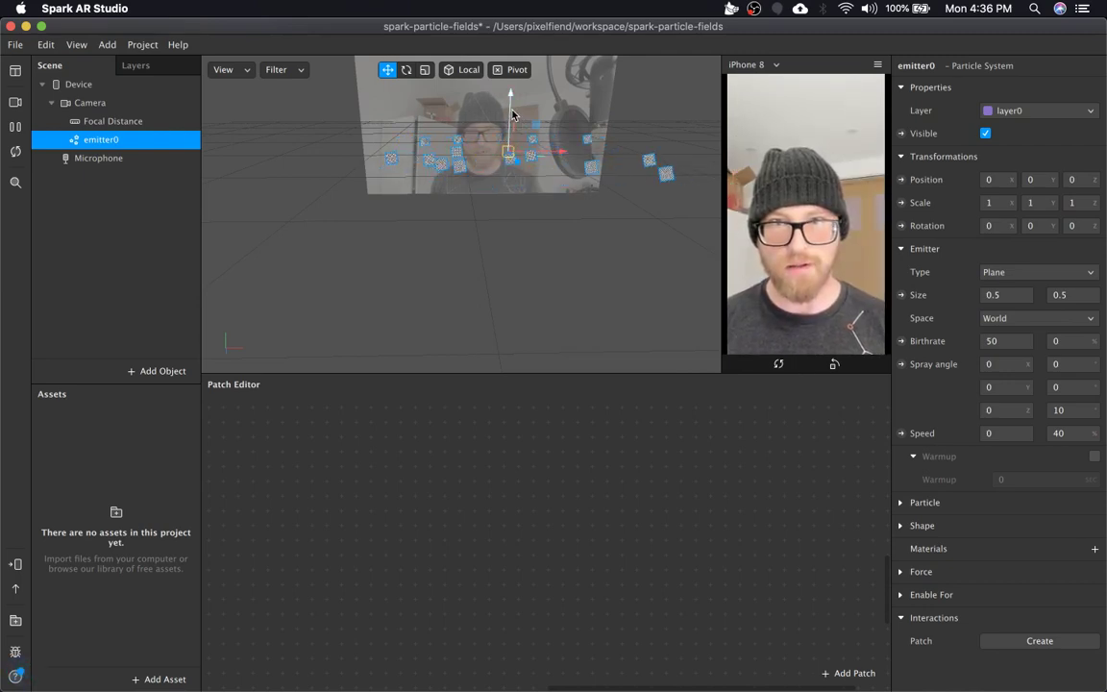
left_click_drag(515, 119, 499, 200)
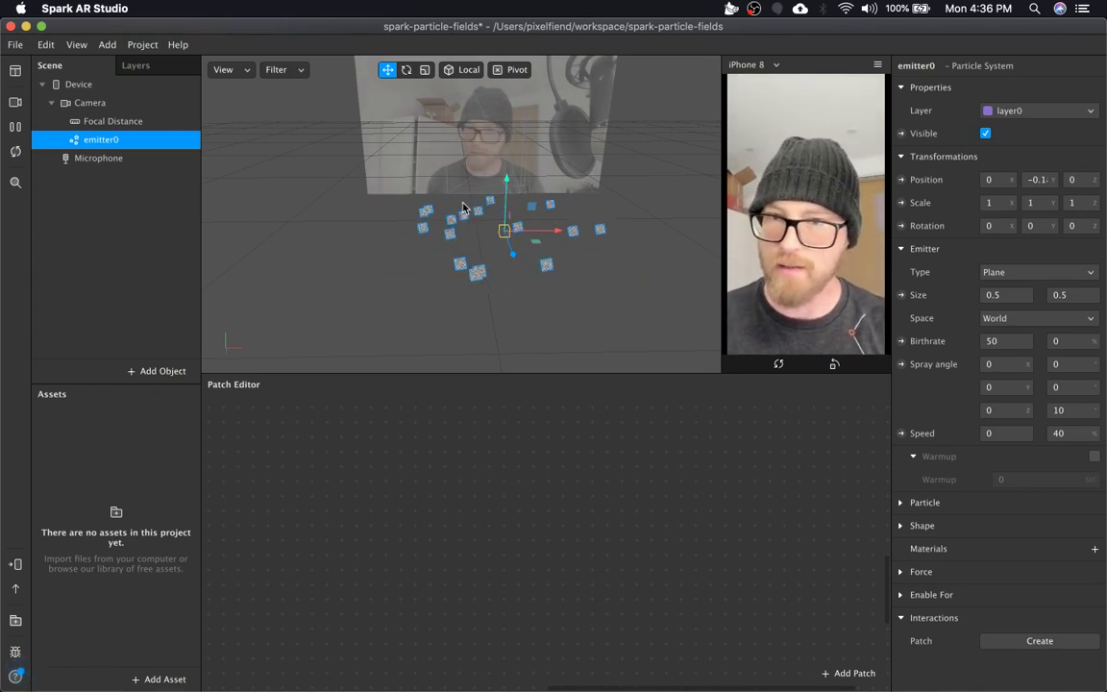
Step: Insert a Runtime patch and a Sine patch fed by Runtime's Time output
double_click(336, 472)
type("run")
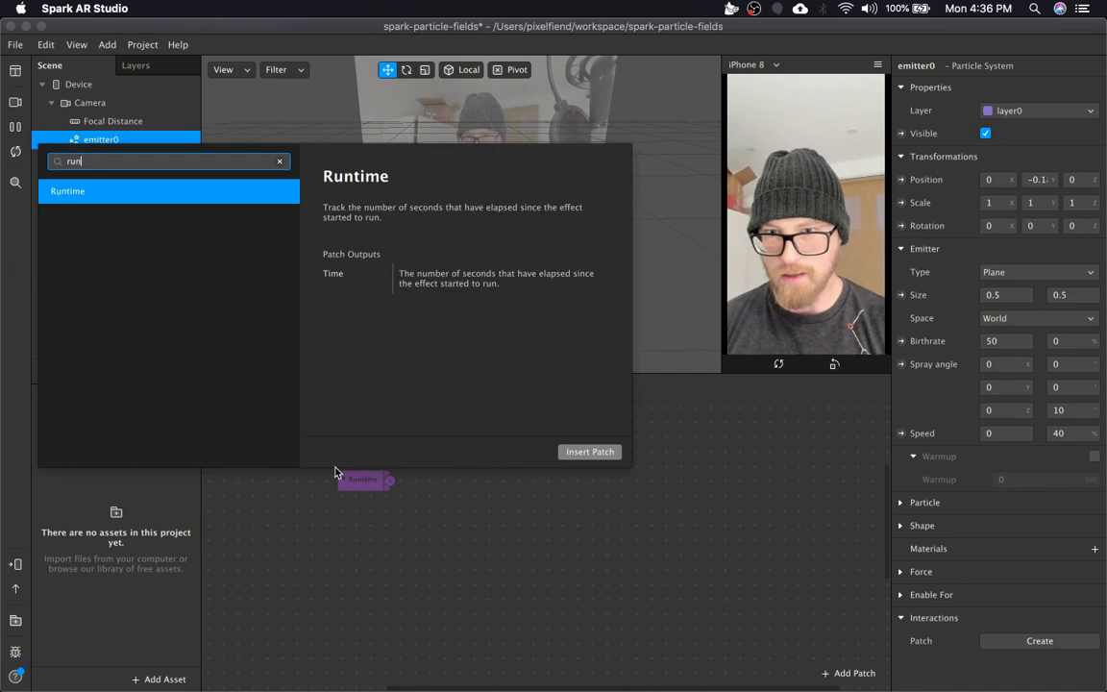
key("Return")
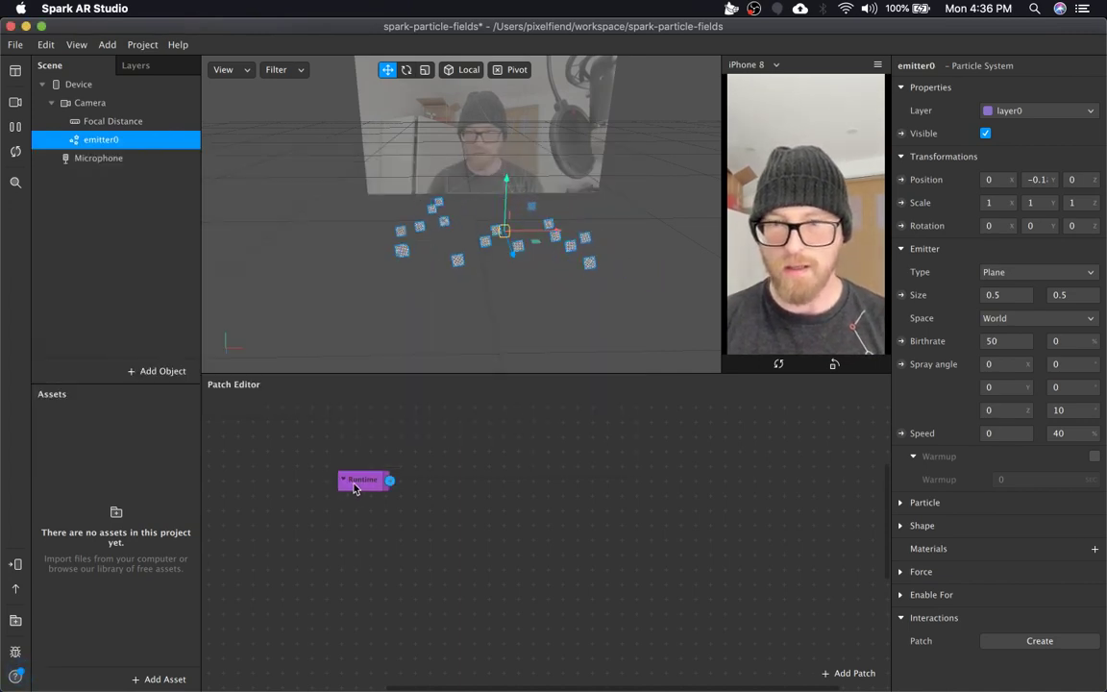
left_click_drag(354, 488, 328, 469)
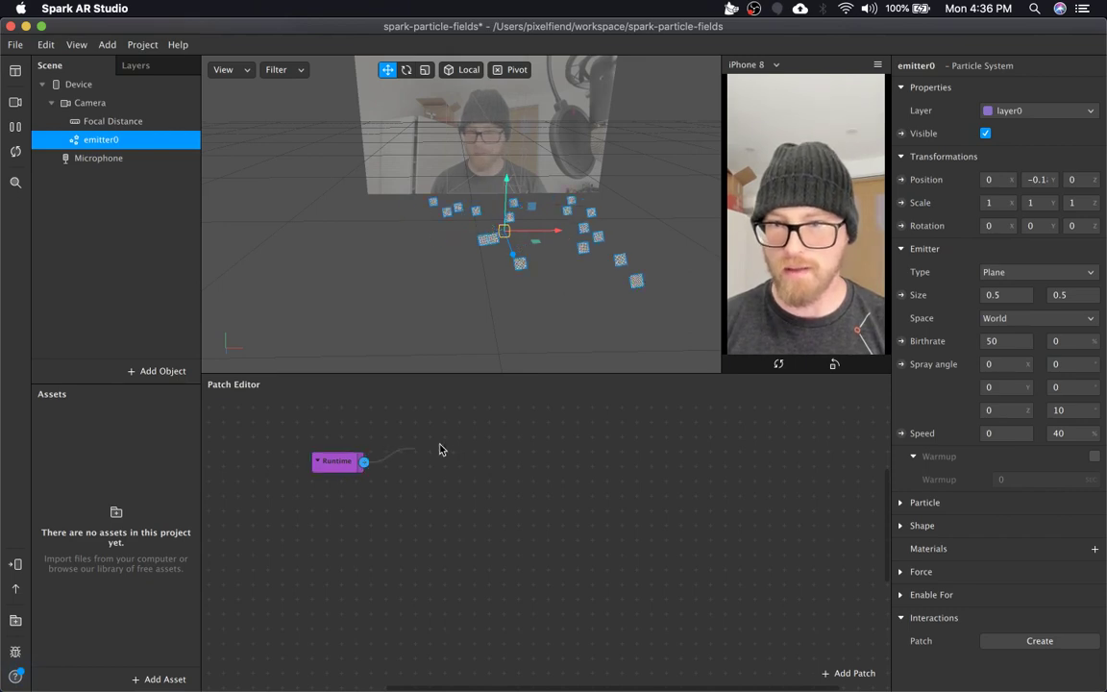
left_click_drag(440, 449, 448, 452)
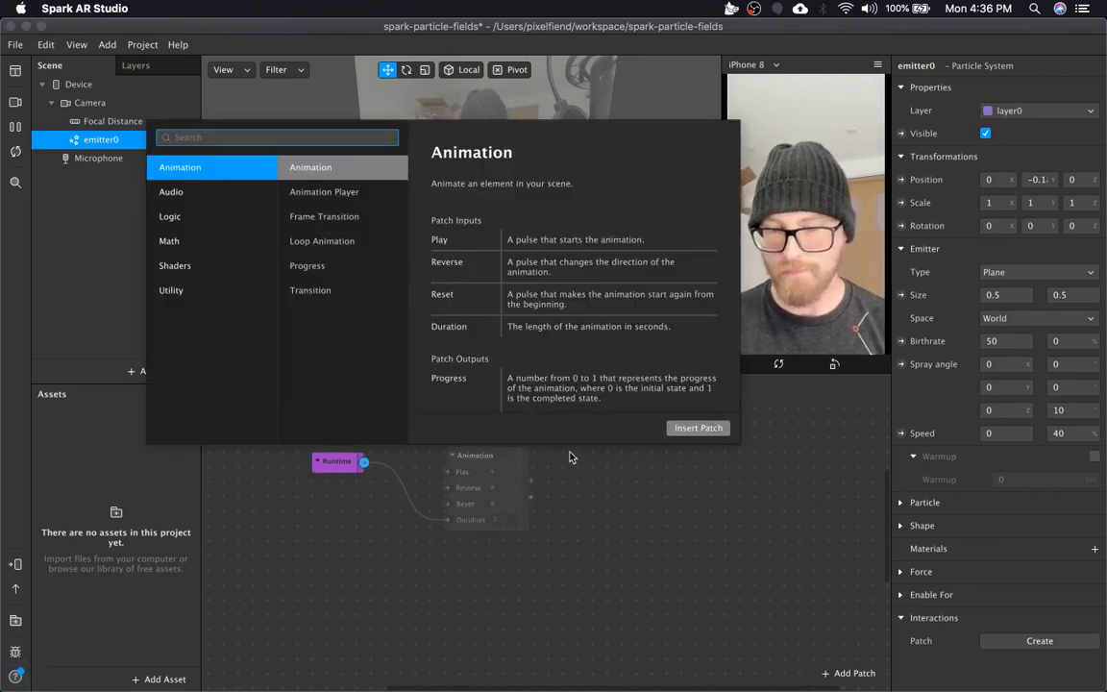
type("sin")
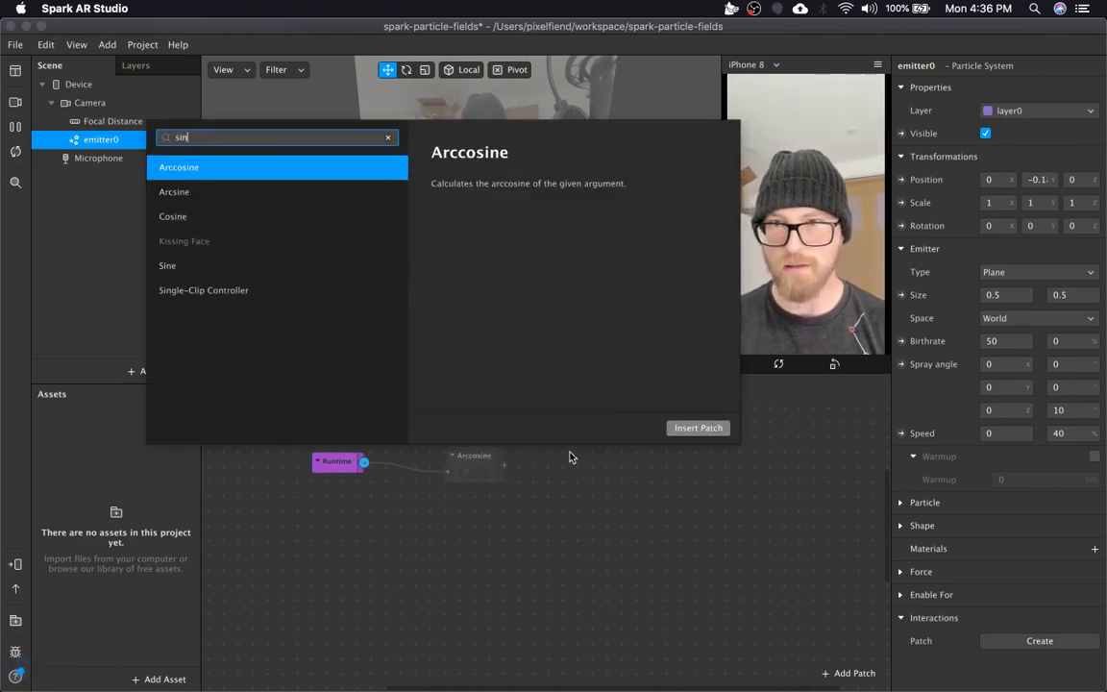
key("Down")
key("Down")
key("Down")
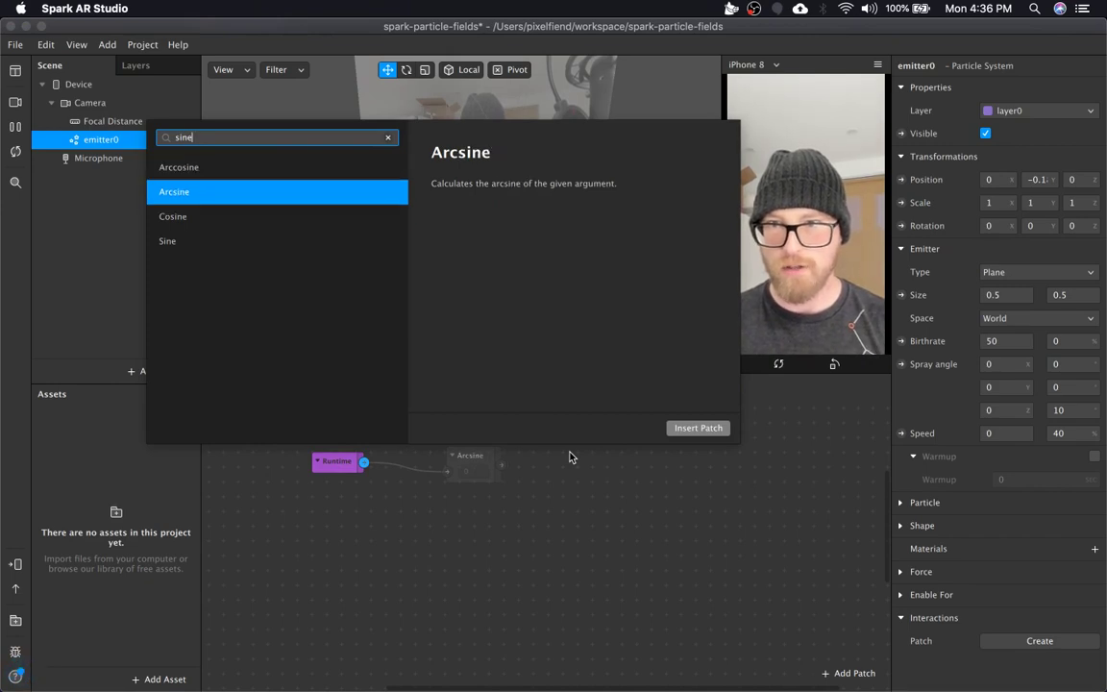
key("Return")
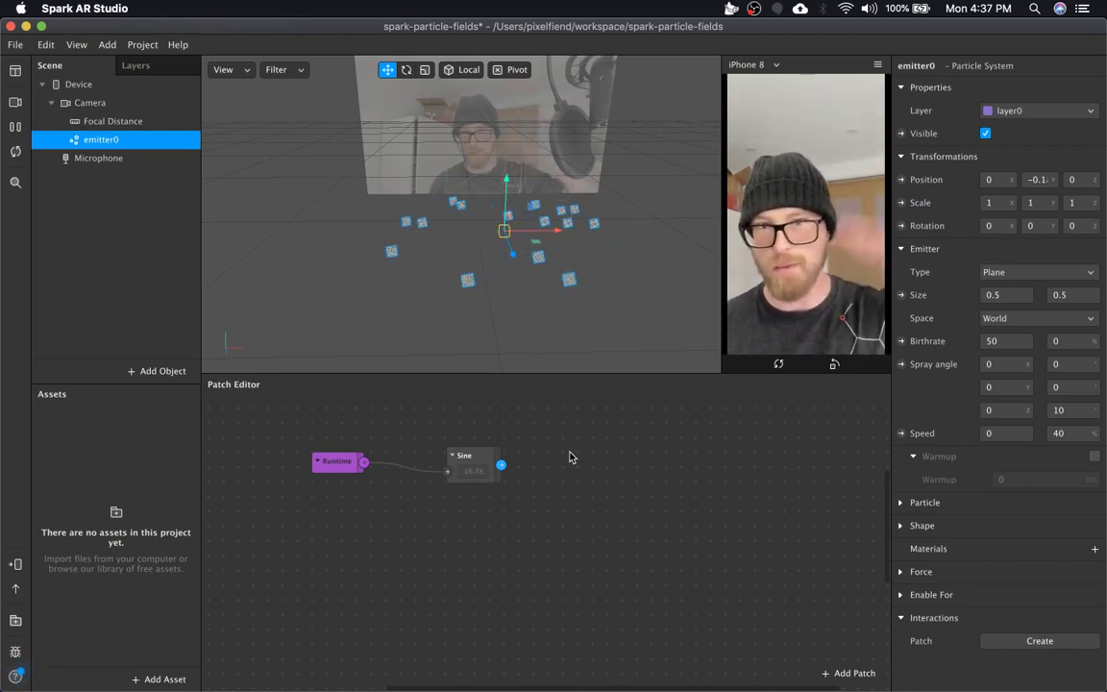
left_click_drag(468, 461, 625, 465)
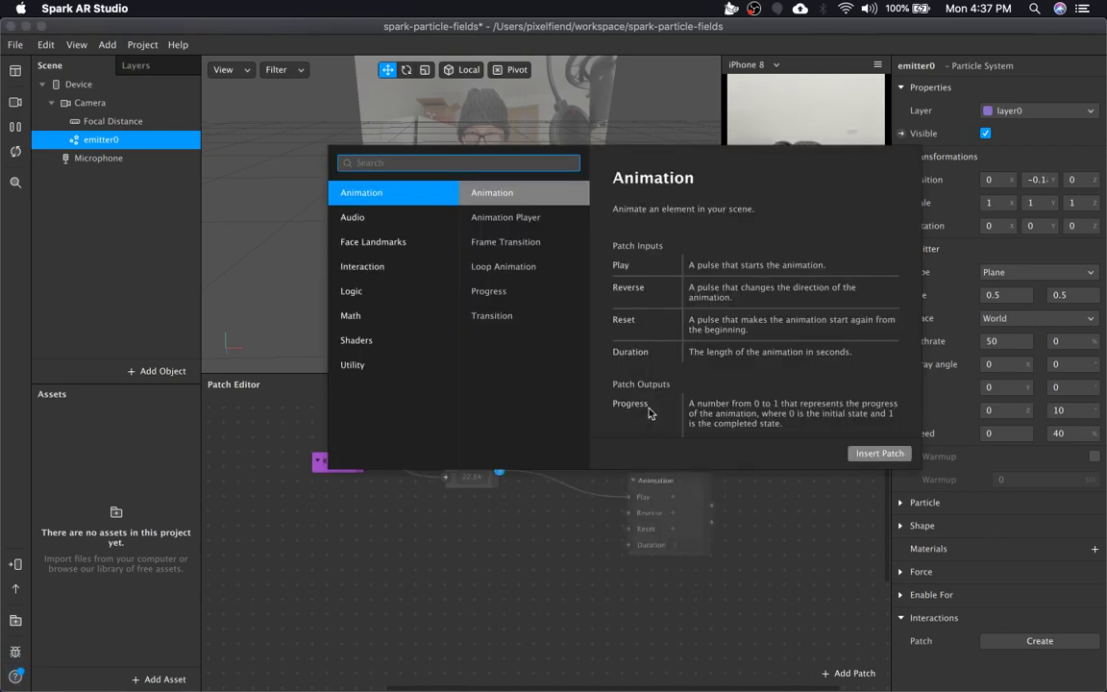
Step: Add a Pack patch and wire the Sine output into its y input
type("pack")
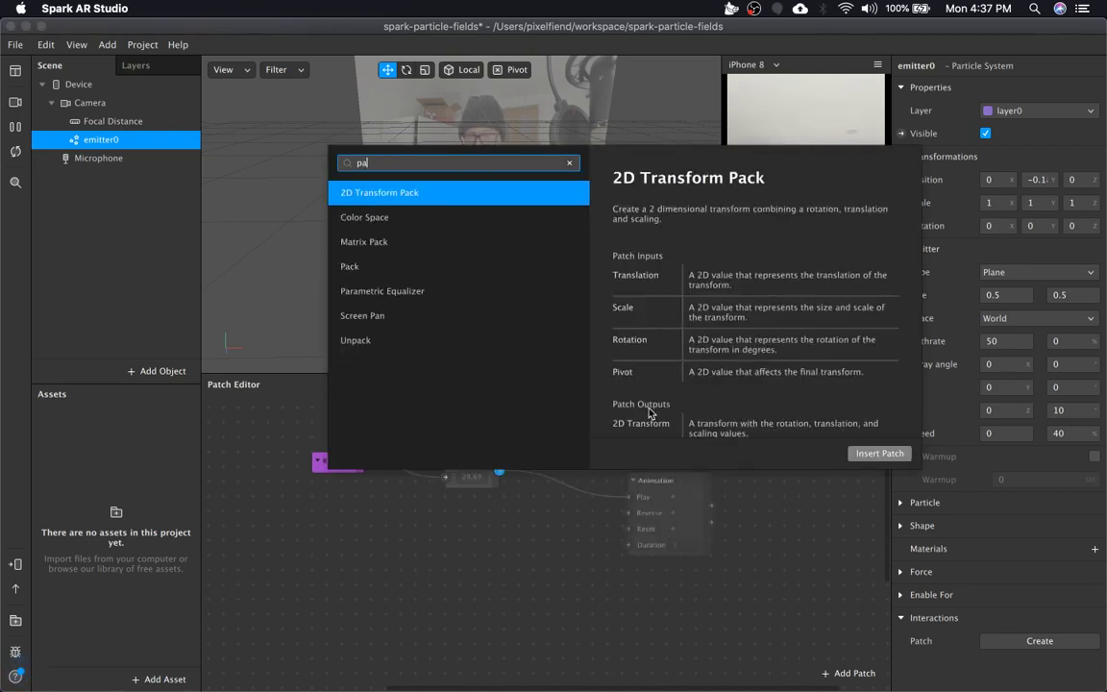
key("Down")
key("Down")
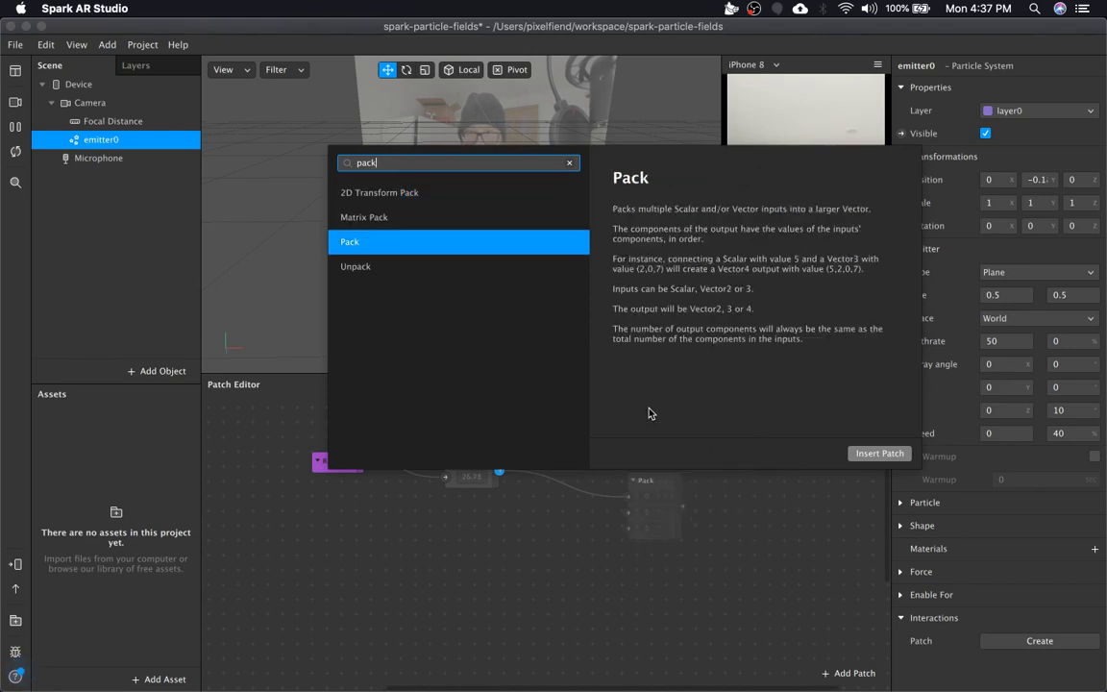
key("Return")
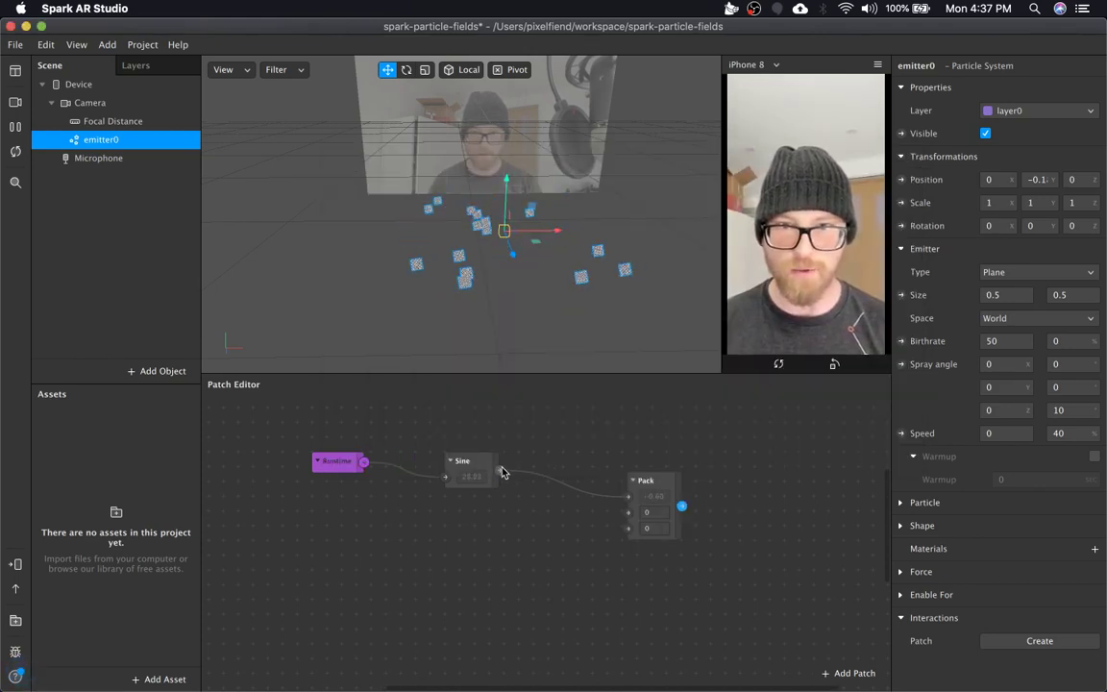
left_click_drag(502, 470, 641, 457)
Step: Create an emitter0 Position node and wire Pack's output into its 3D Position
left_click(659, 491)
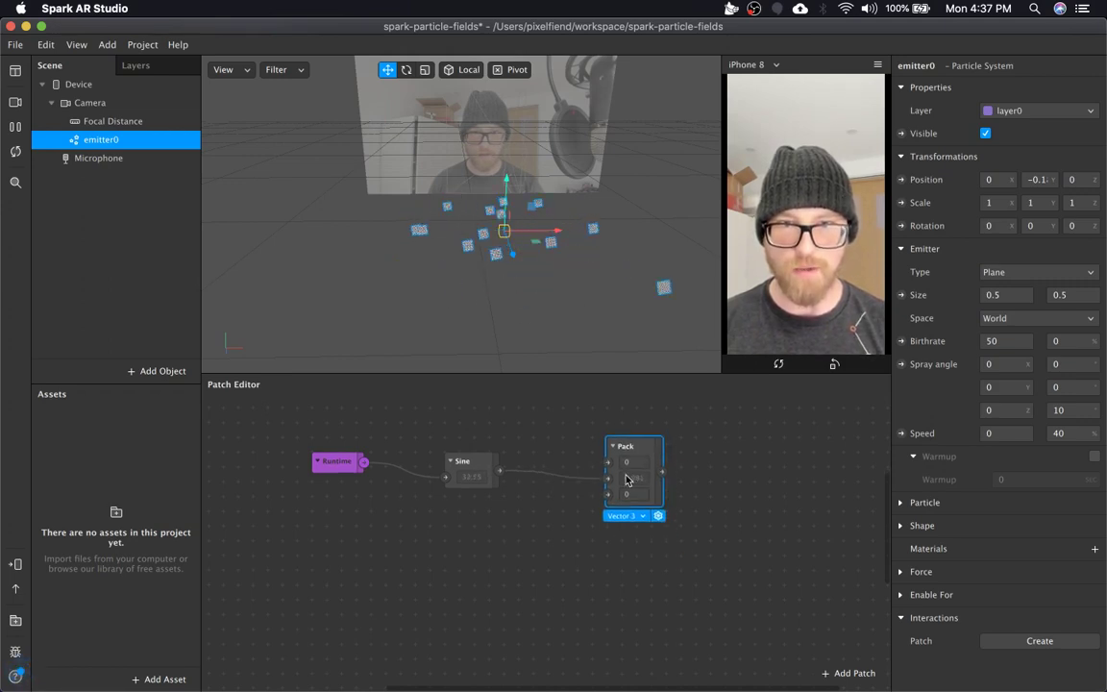
left_click(901, 179)
left_click_drag(611, 558, 771, 462)
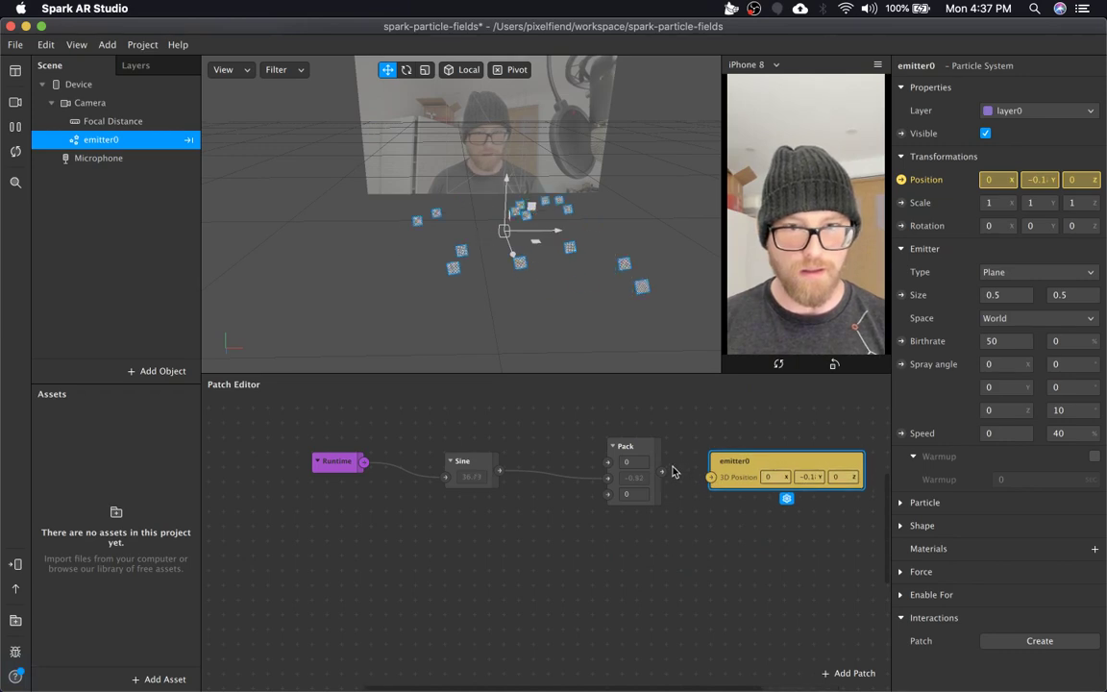
left_click_drag(662, 472, 712, 477)
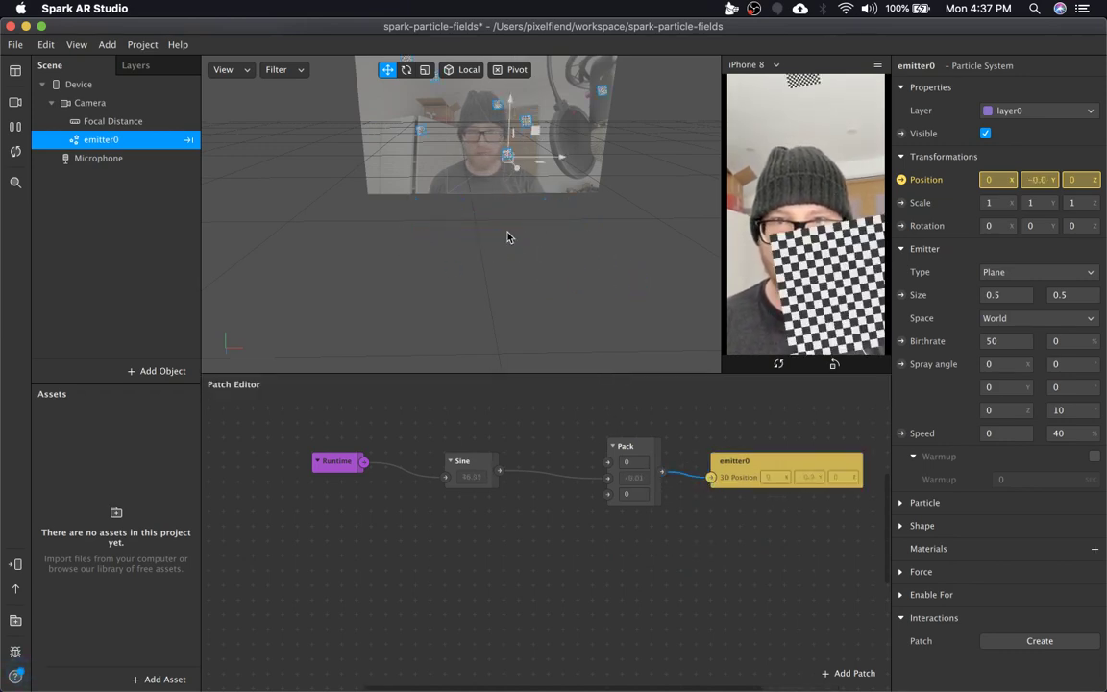
scroll(510, 237, "down", 5)
scroll(506, 250, "up", 1)
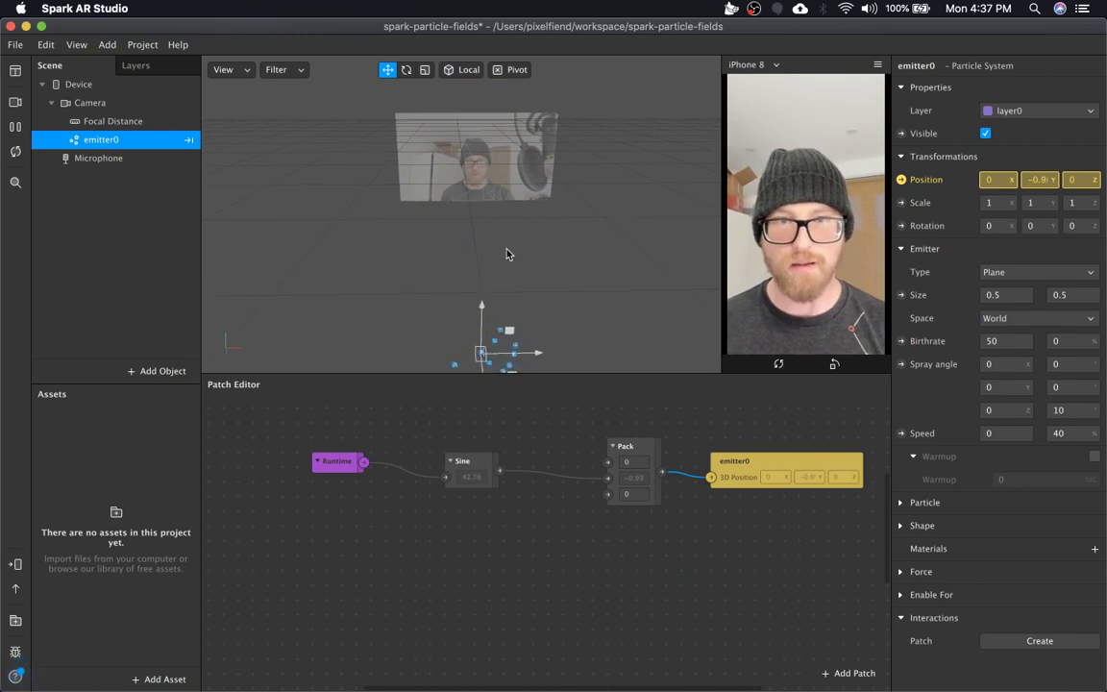
left_click_drag(459, 471, 520, 425)
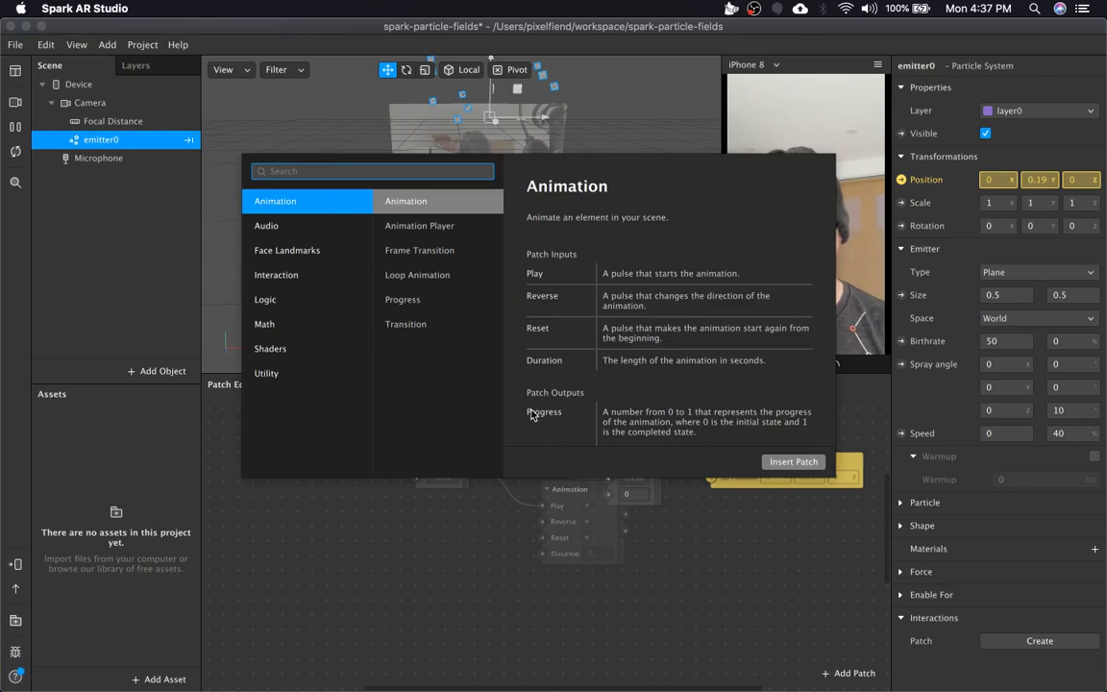
Step: Insert a Multiply with factor 0.25 after Sine and feed it into Pack's Y
type("multiply")
key("Return")
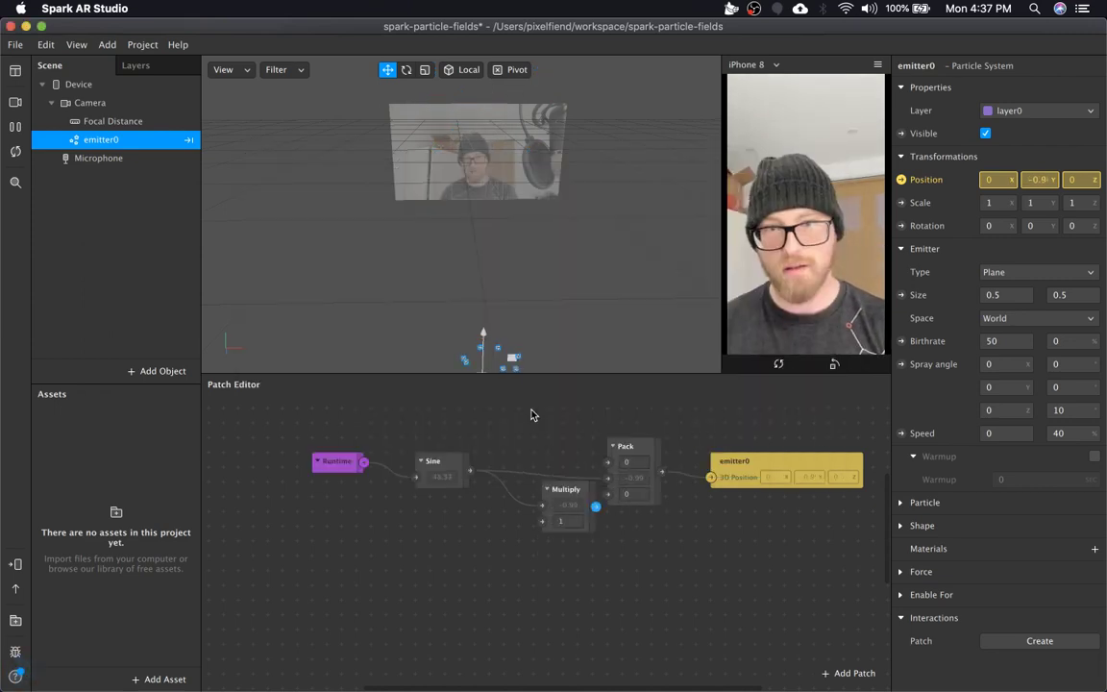
left_click_drag(567, 488, 530, 474)
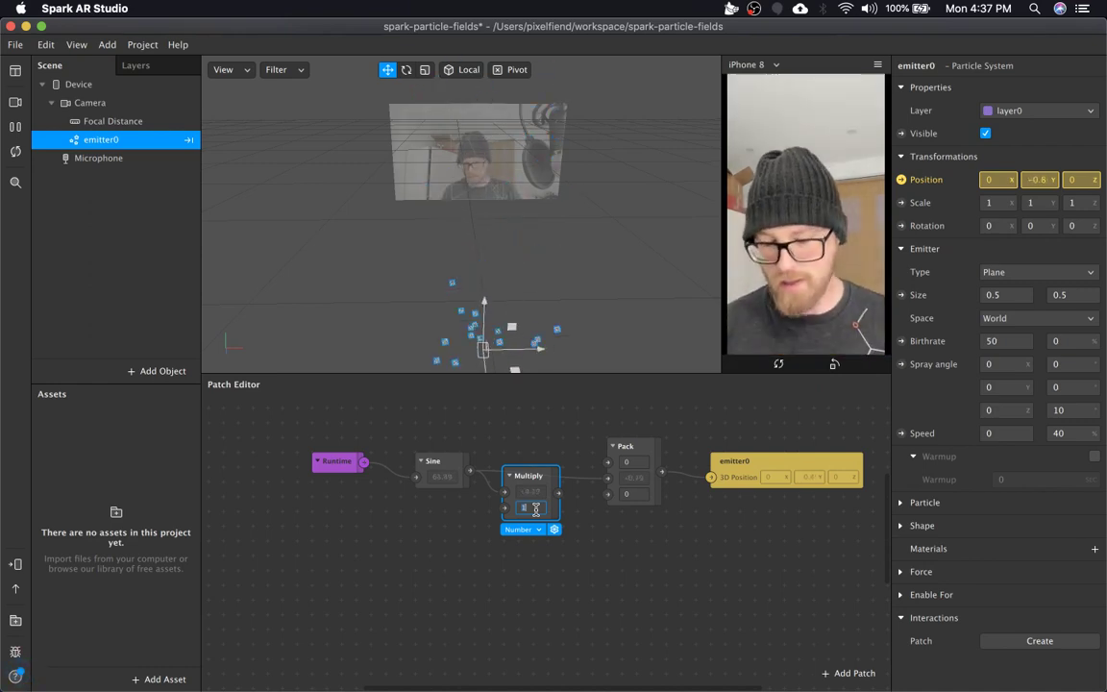
type("0.25")
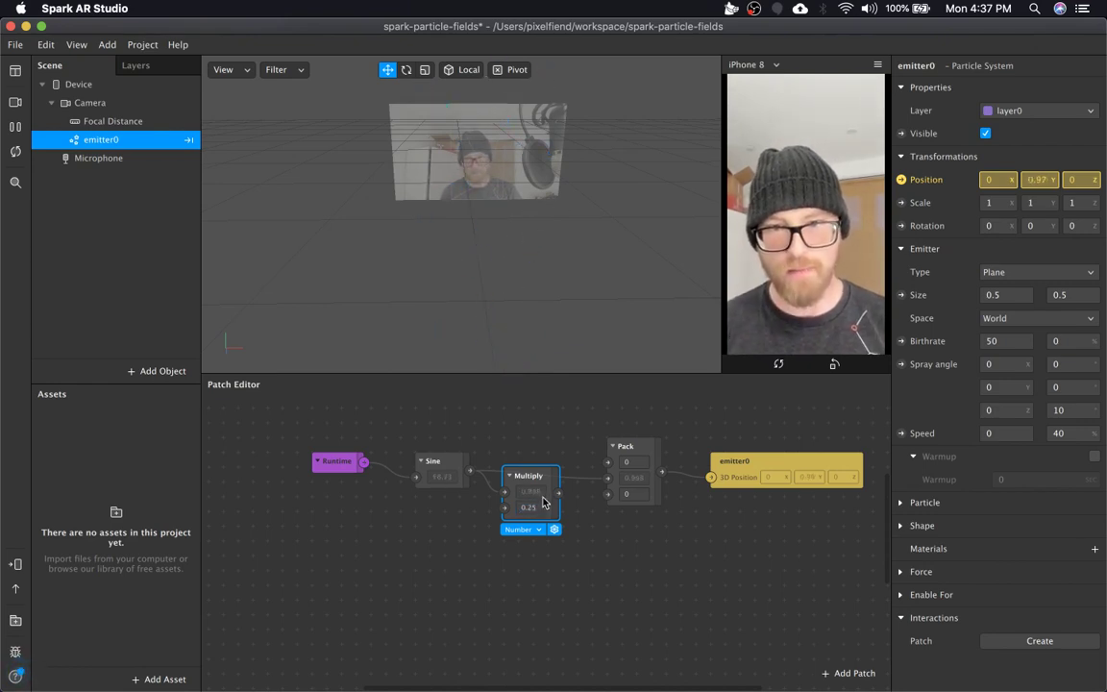
left_click_drag(557, 494, 607, 478)
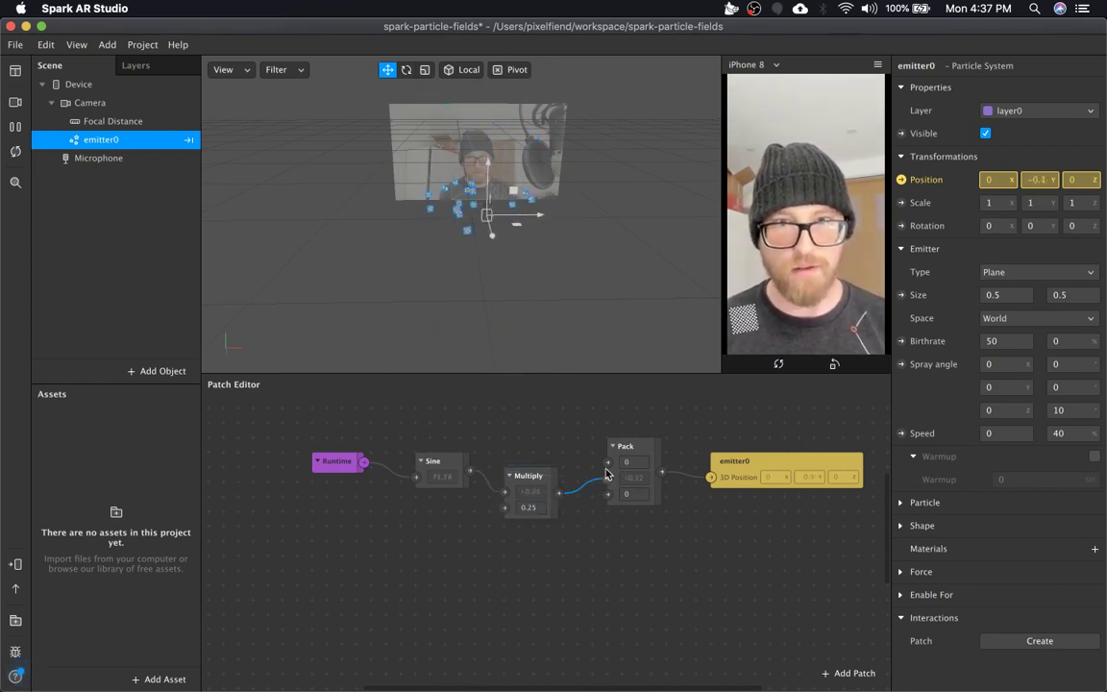
Step: Insert a Multiply by 23.42 between Runtime and Sine to speed up the wave
scroll(577, 499, "up", 3)
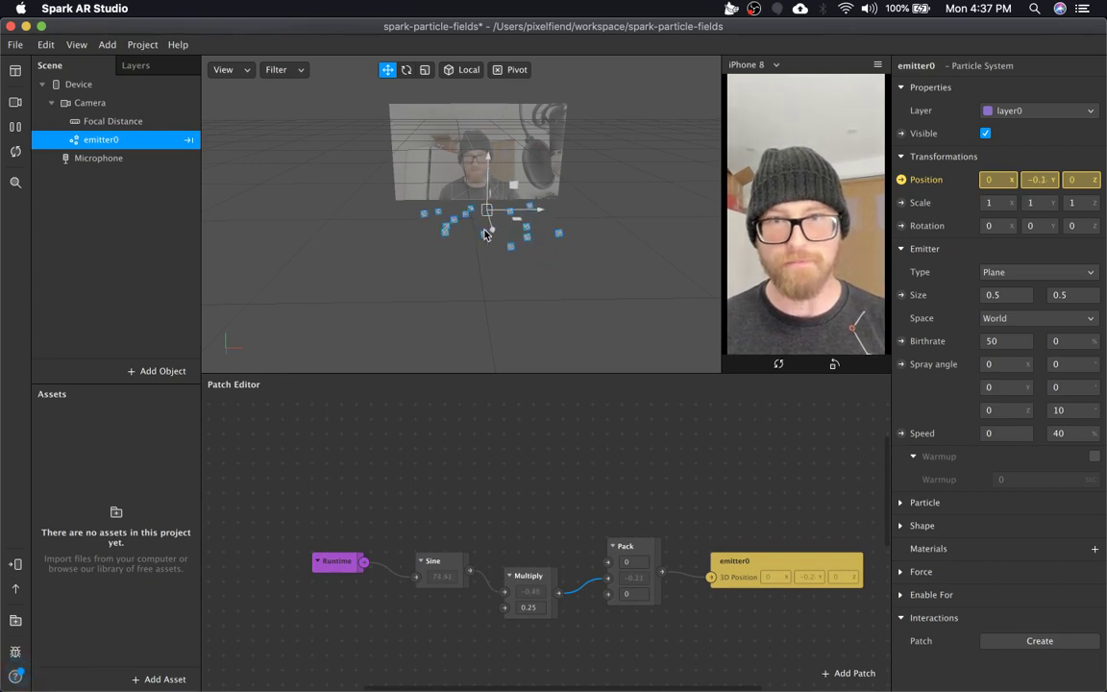
left_click_drag(535, 166, 488, 110)
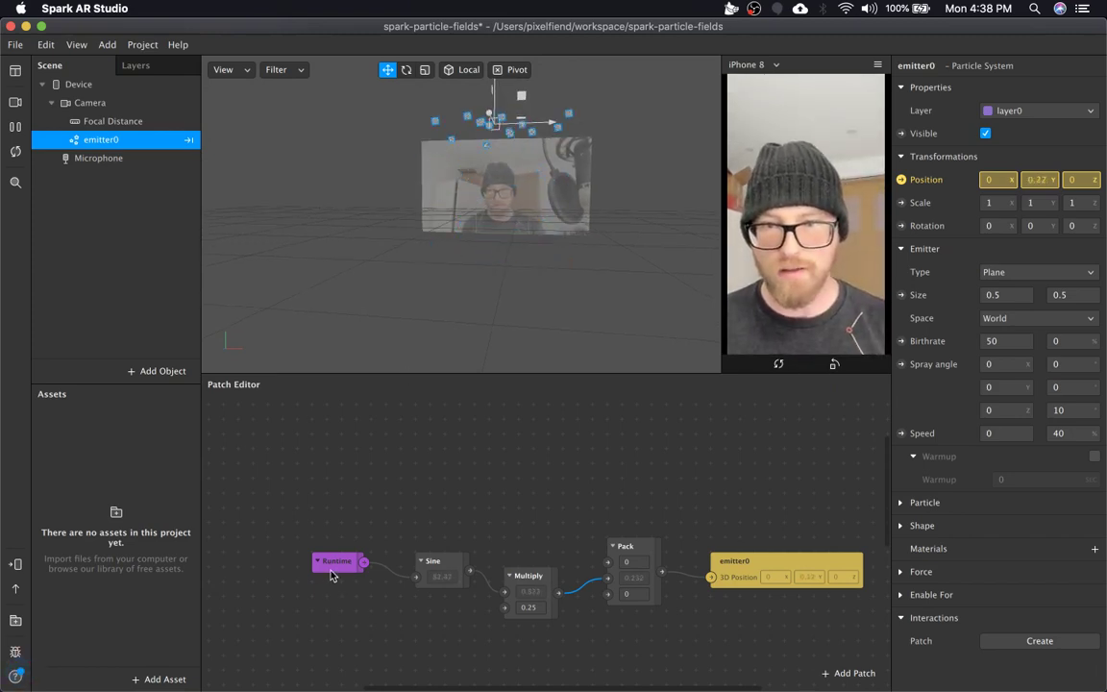
left_click_drag(338, 561, 278, 569)
right_click(294, 567)
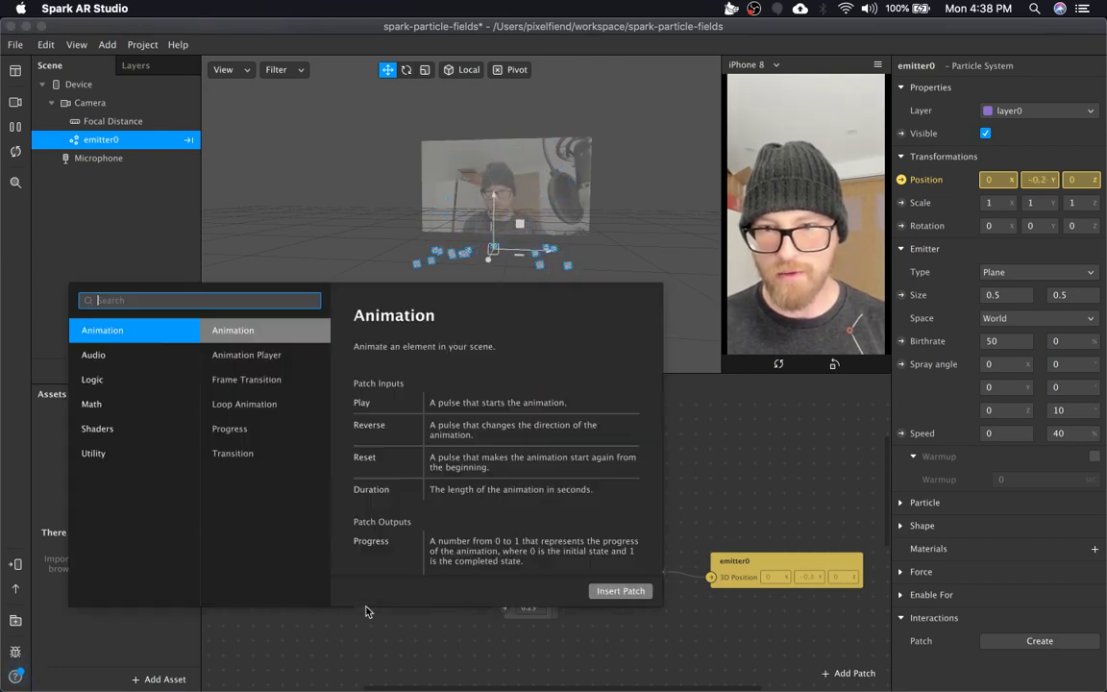
type("multipl")
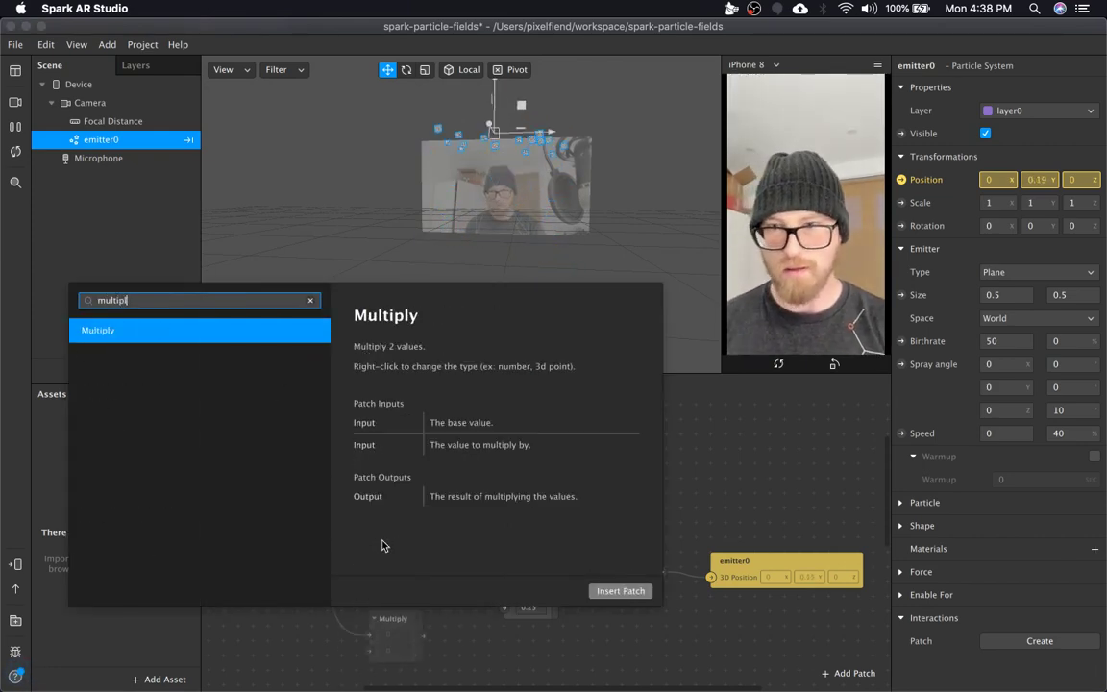
key("Return")
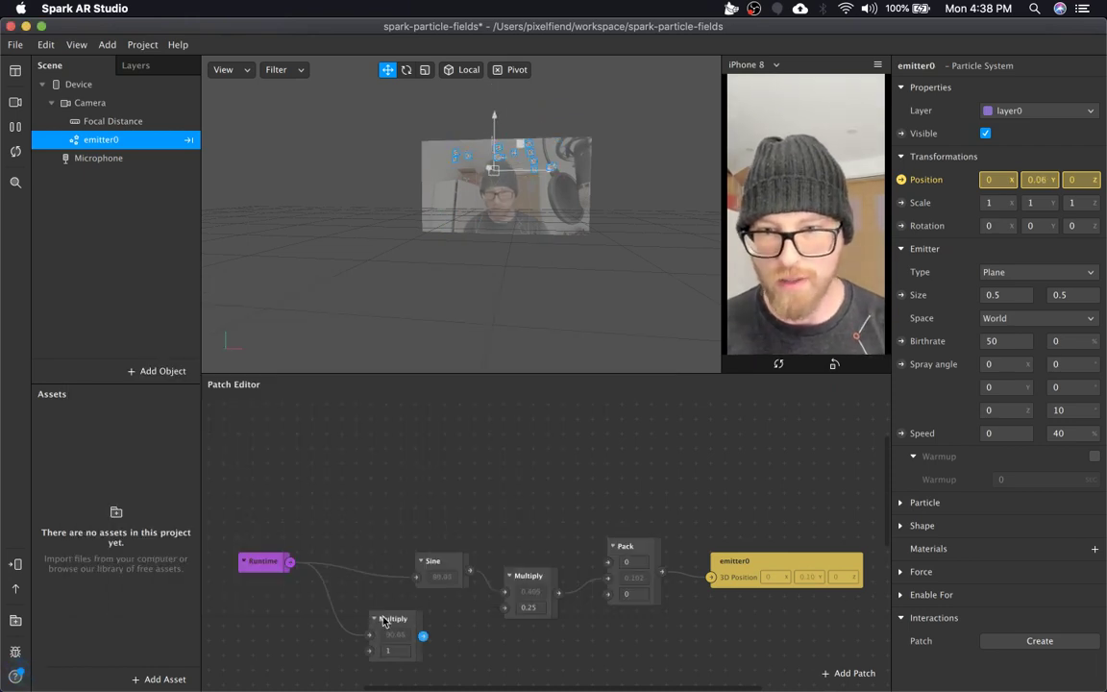
left_click_drag(379, 618, 333, 607)
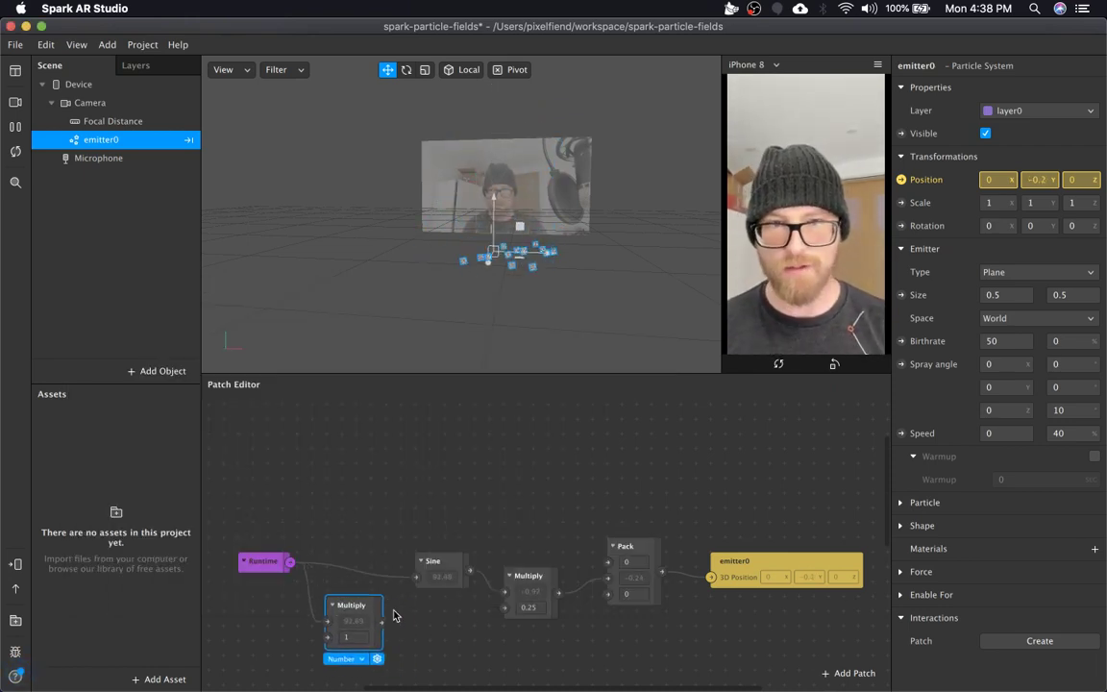
left_click_drag(382, 621, 417, 578)
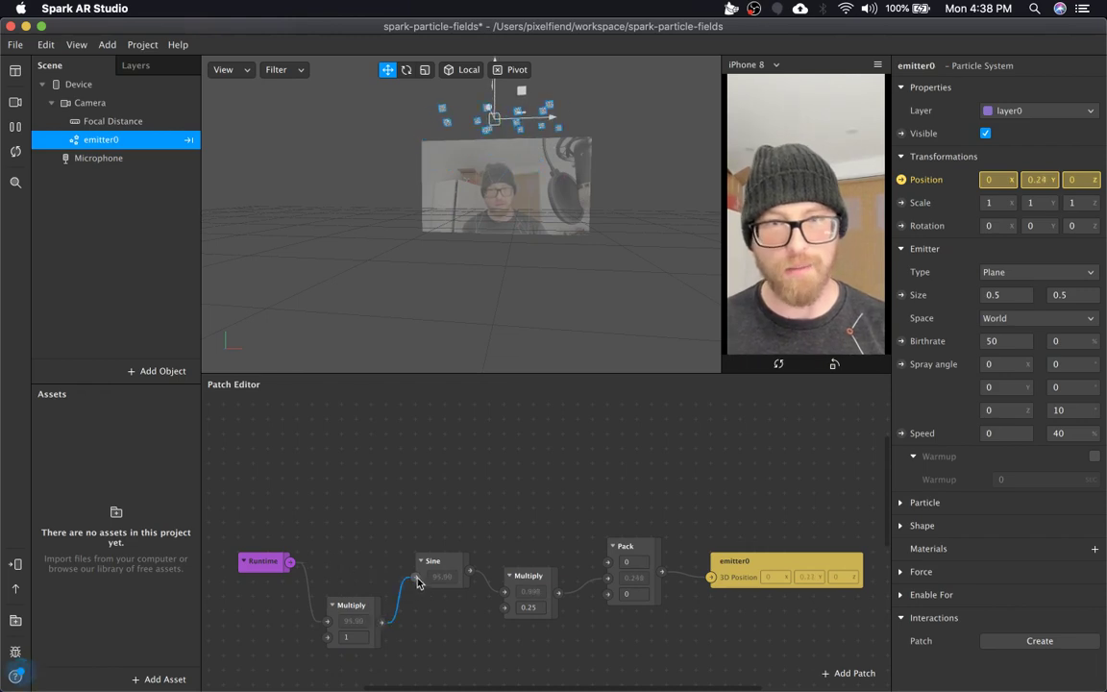
left_click(361, 637)
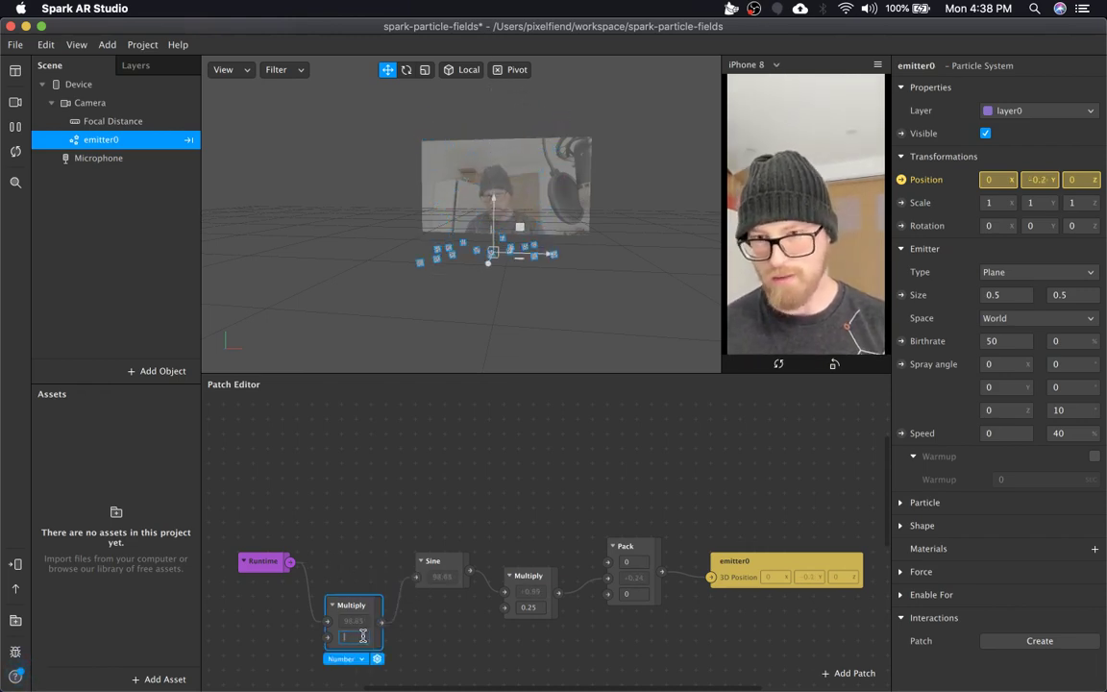
type("23.42")
key("Return")
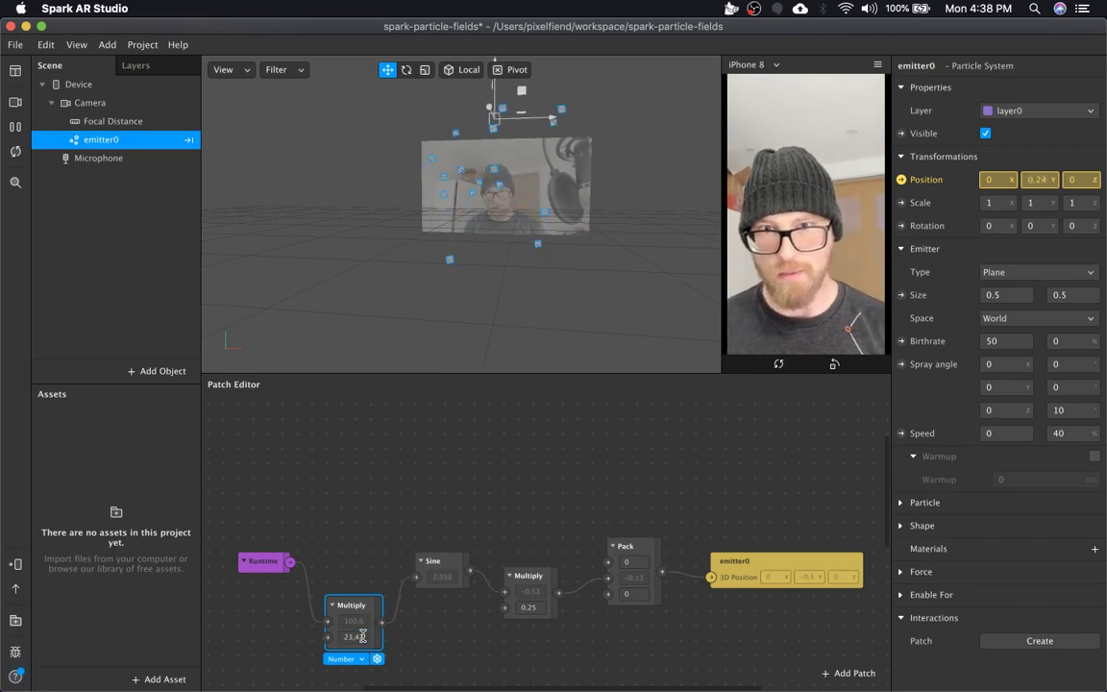
Step: Raise emitter0's Birthrate to 200
left_click_drag(648, 220, 576, 251)
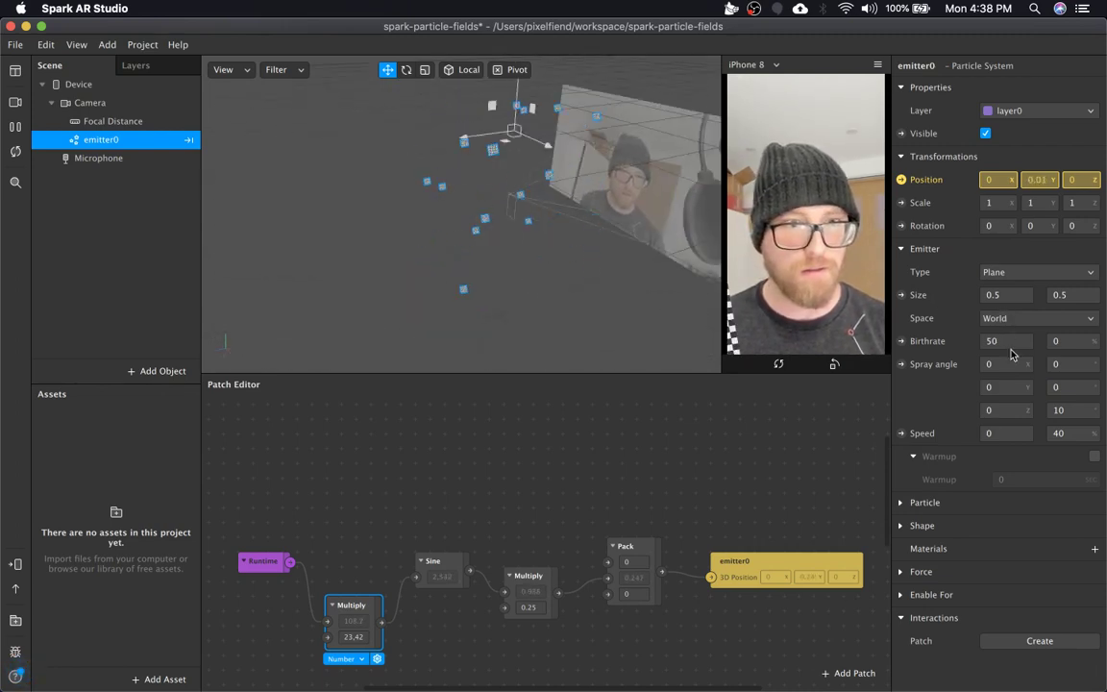
left_click(1010, 341)
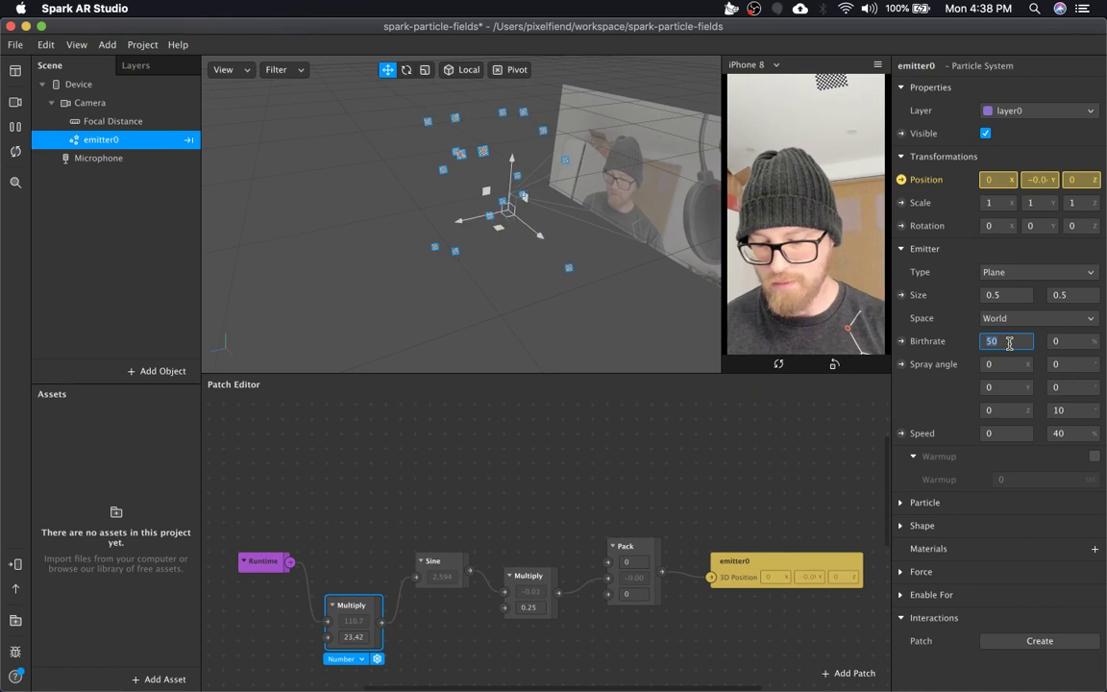
type("200")
key("Return")
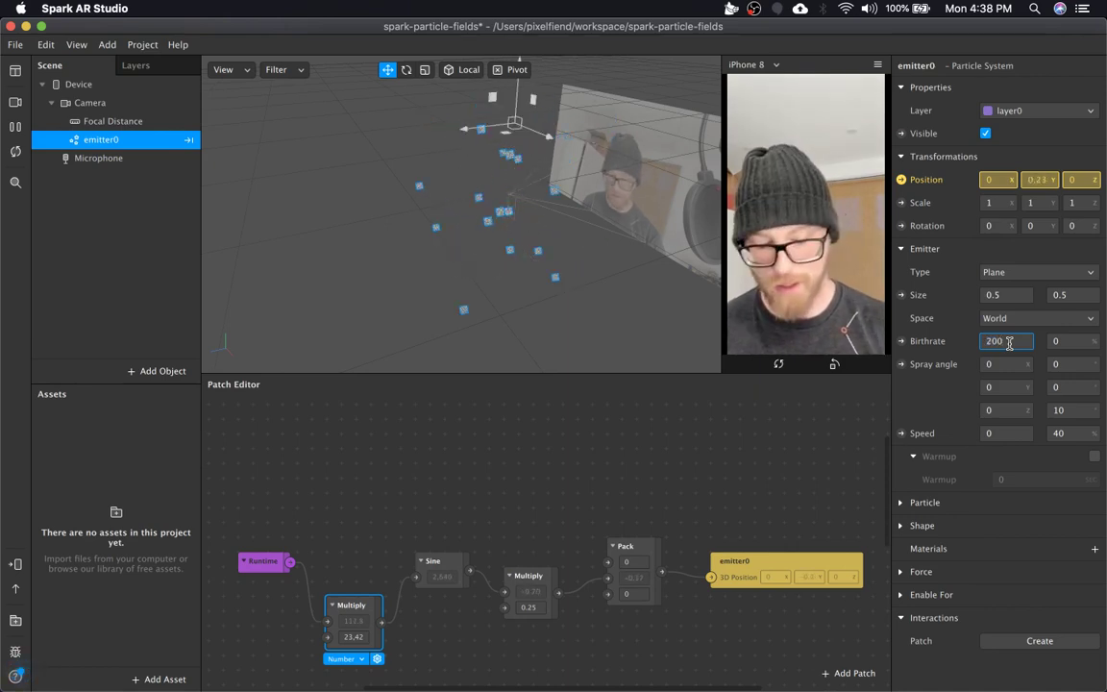
left_click_drag(582, 209, 569, 253)
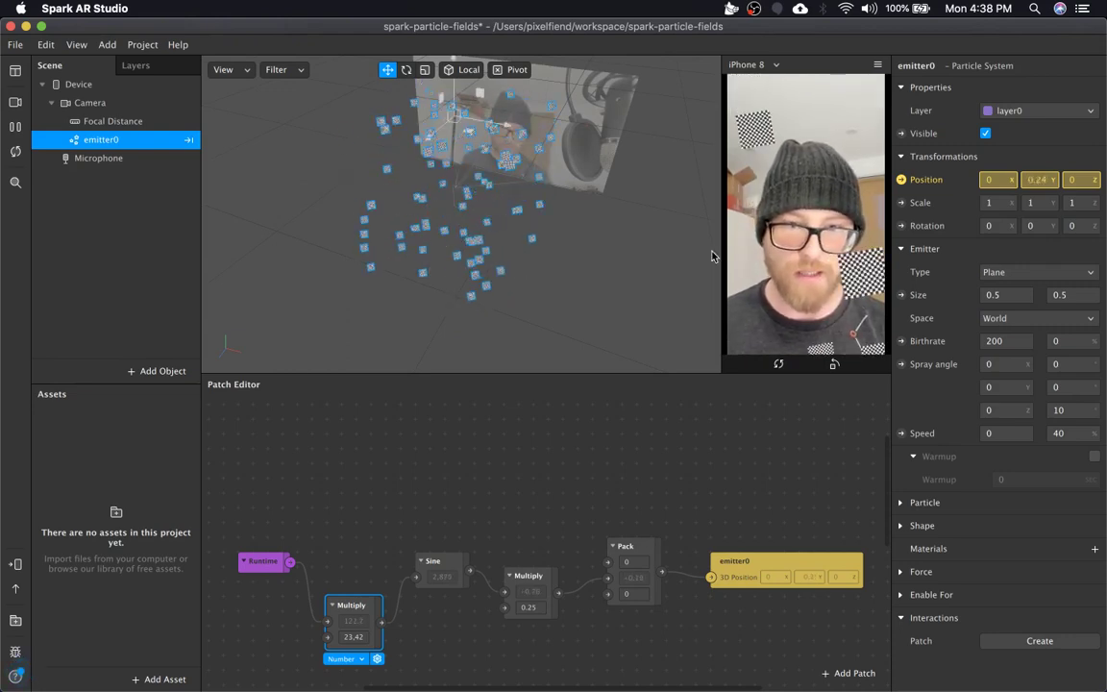
left_click(1012, 274)
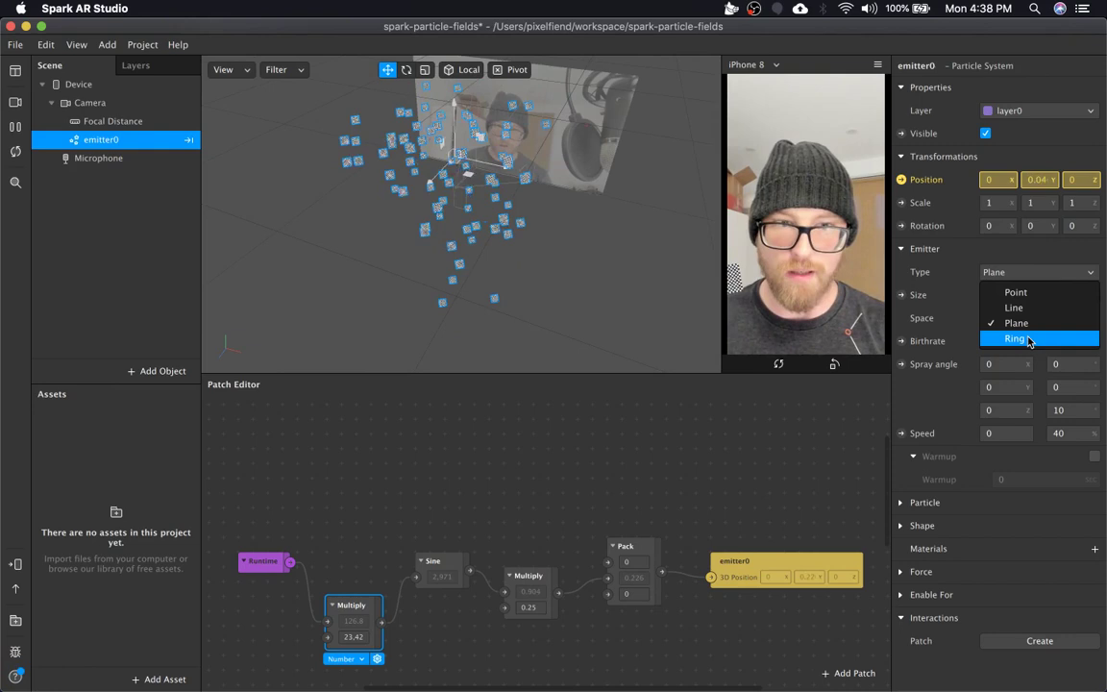
left_click(1013, 343)
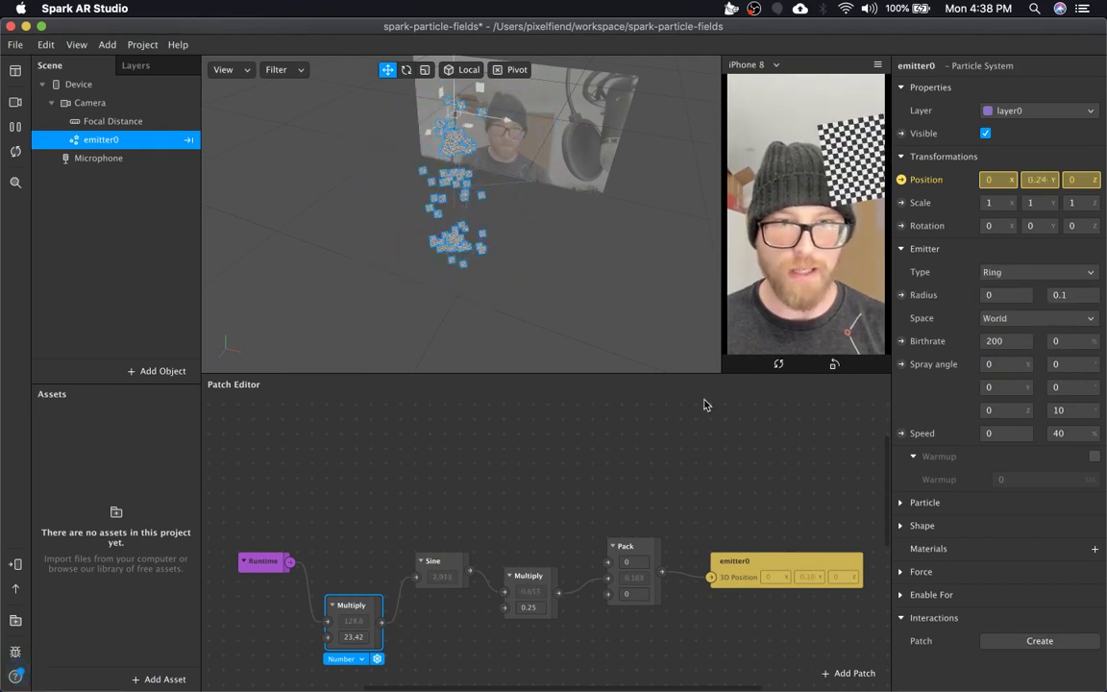
left_click(1087, 295)
key("BackSpace")
type("25")
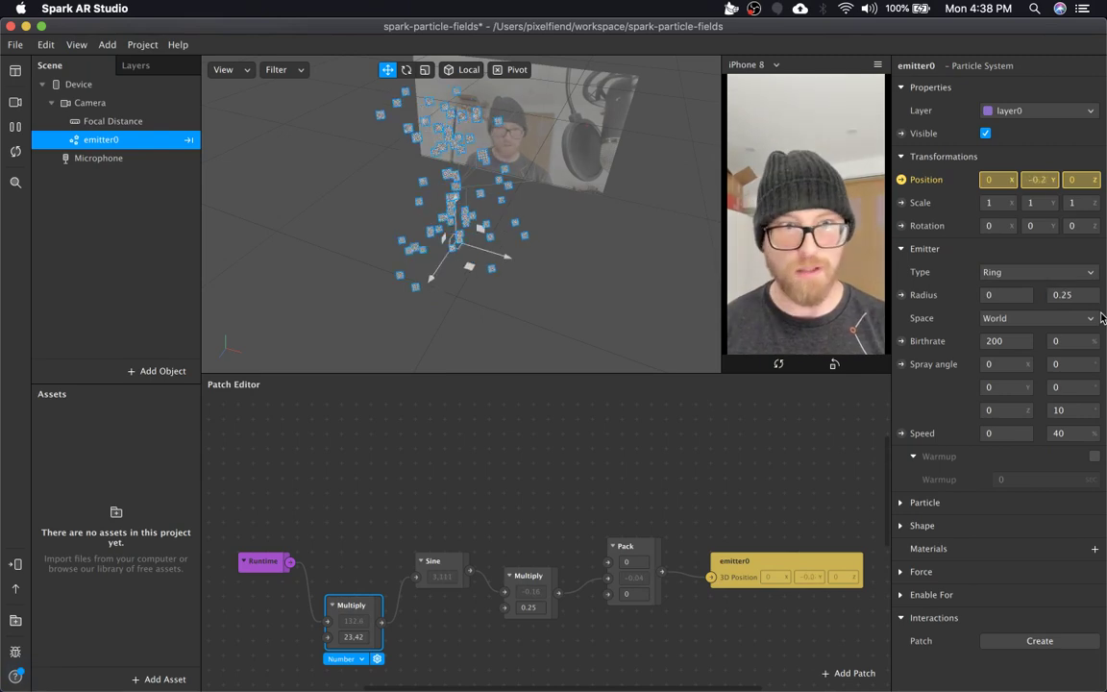
key("Return")
left_click_drag(492, 256, 506, 146)
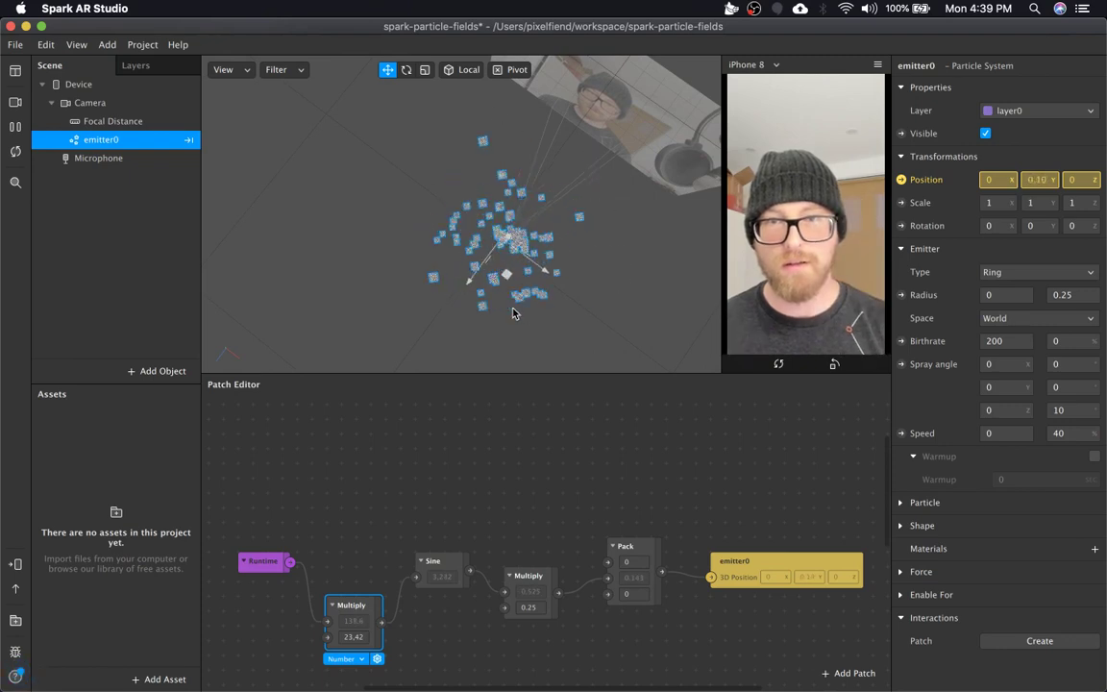
left_click_drag(514, 309, 579, 214)
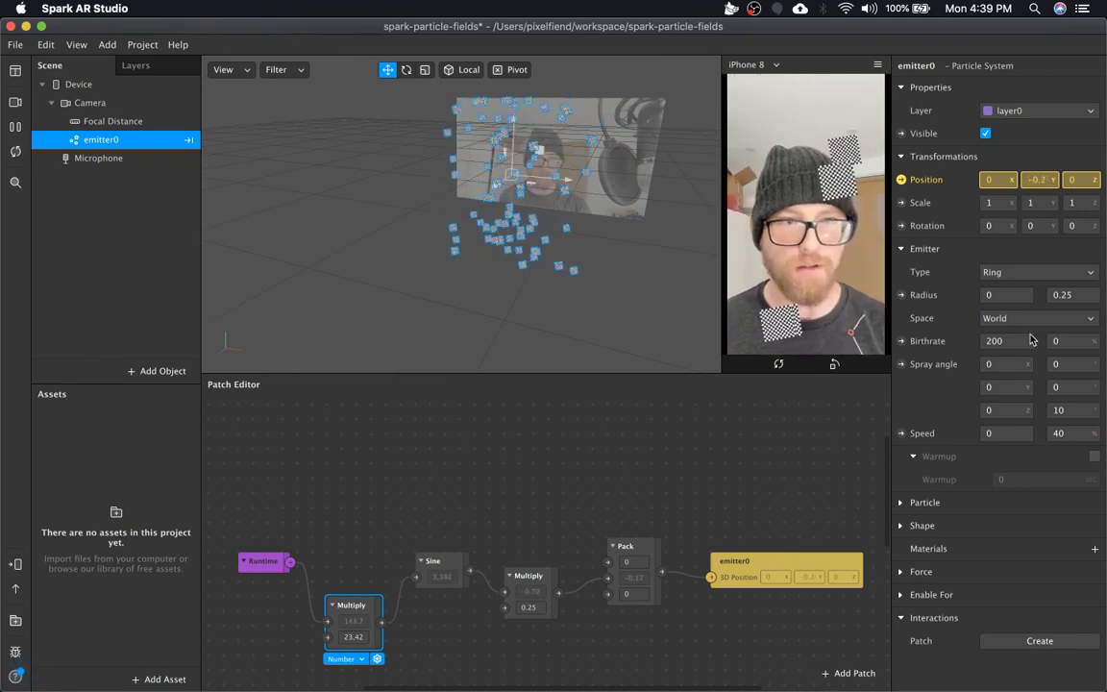
left_click(1040, 273)
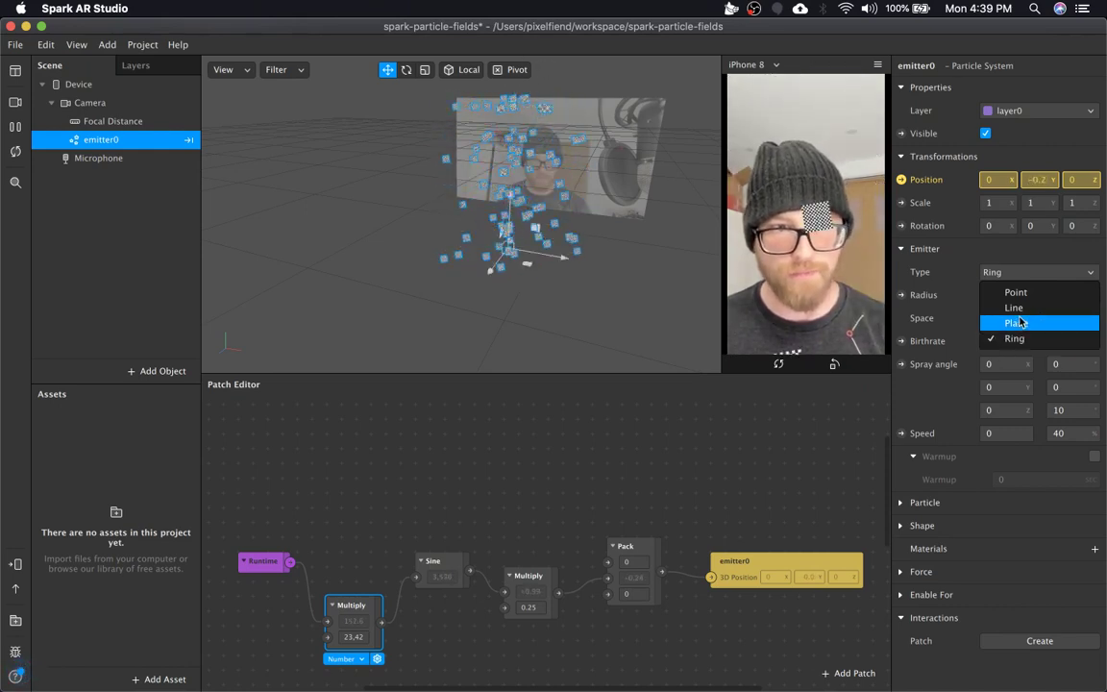
Step: Remove the emitter0 3D Position node from the patch graph
left_click(1036, 341)
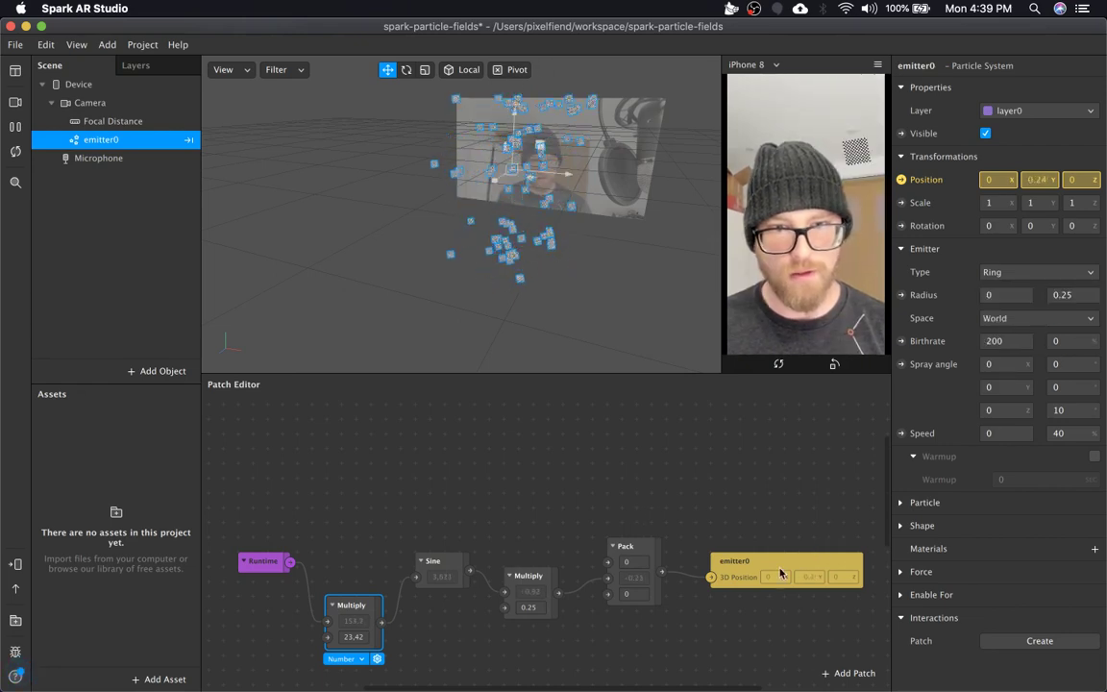
left_click(747, 561)
left_click_drag(746, 561, 718, 473)
key("BackSpace")
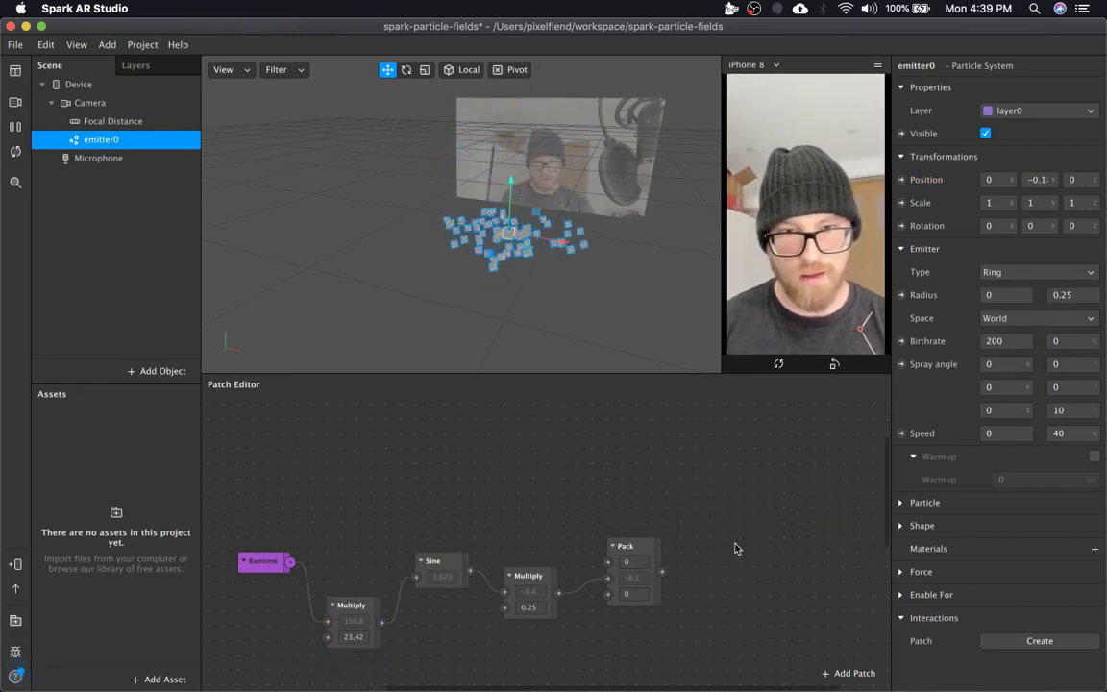
left_click(901, 180)
left_click_drag(634, 548, 749, 530)
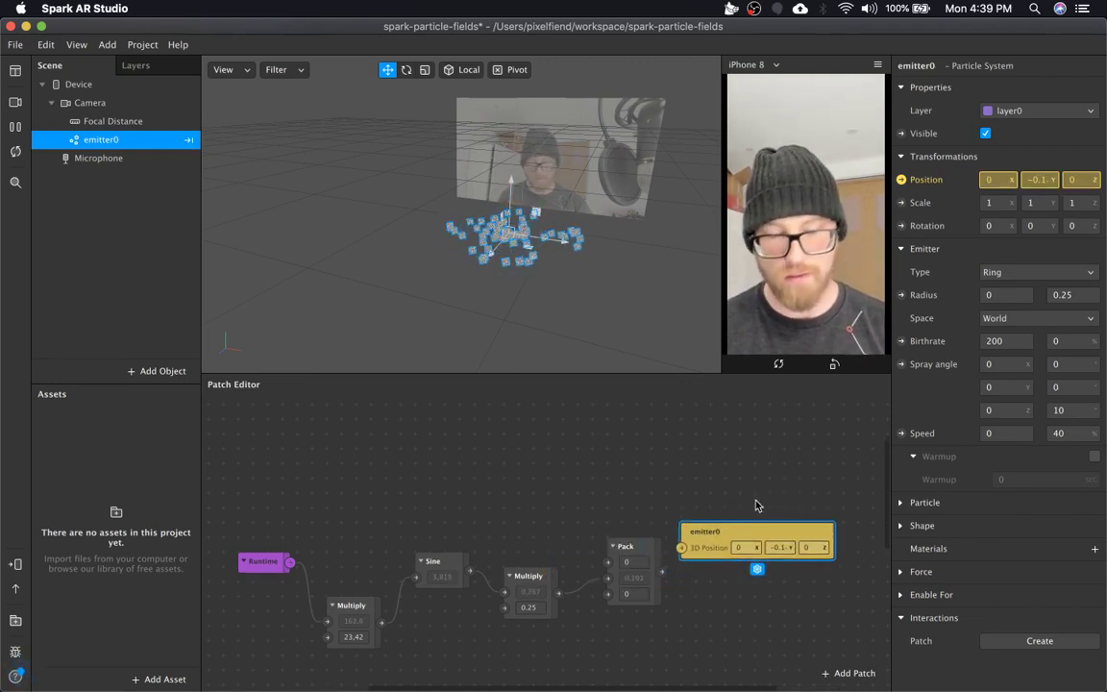
key("BackSpace")
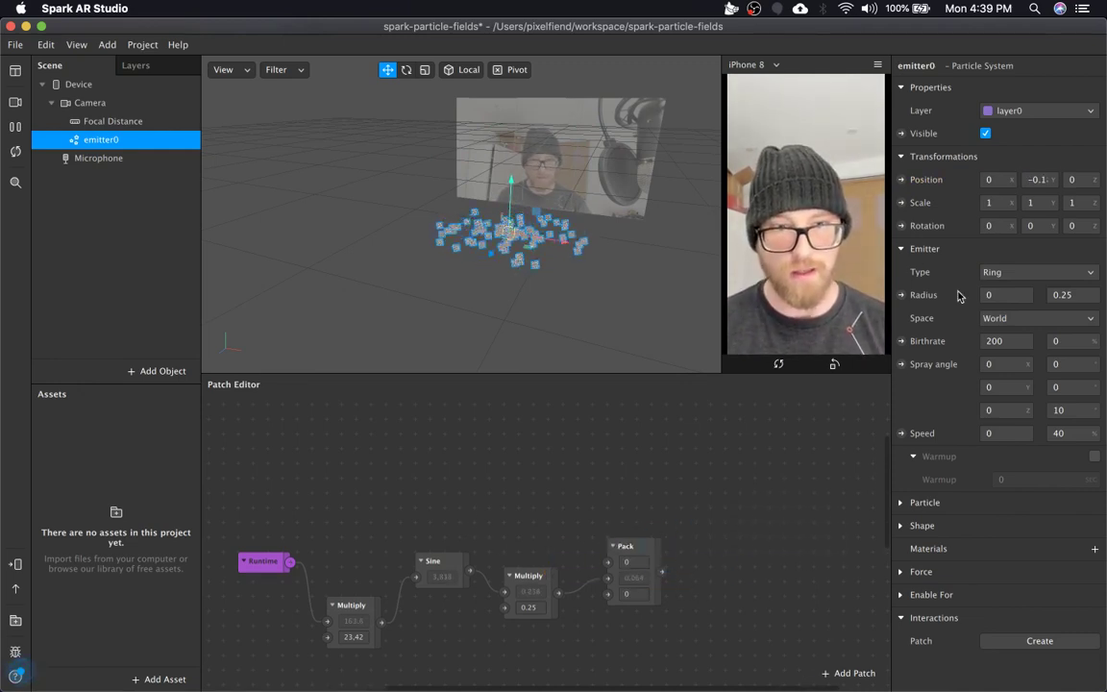
Step: Add an emitter0 3D Rotation node driven by Pack and rearrange the Multiply and Sine nodes
left_click(901, 226)
left_click_drag(562, 571, 725, 548)
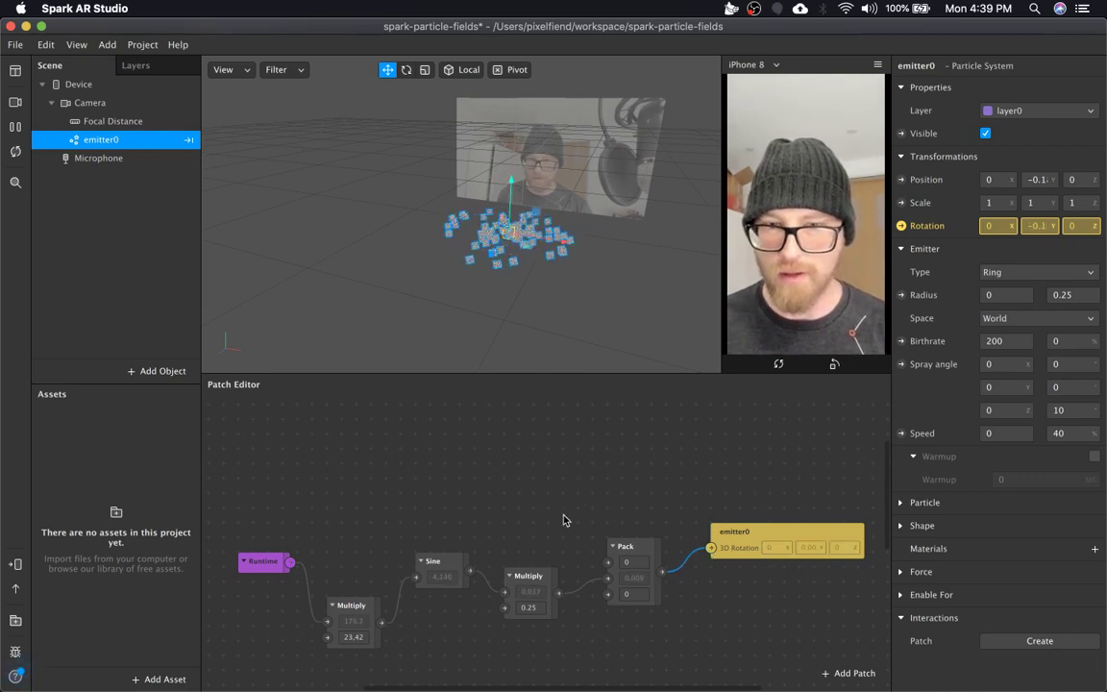
left_click_drag(352, 598, 344, 564)
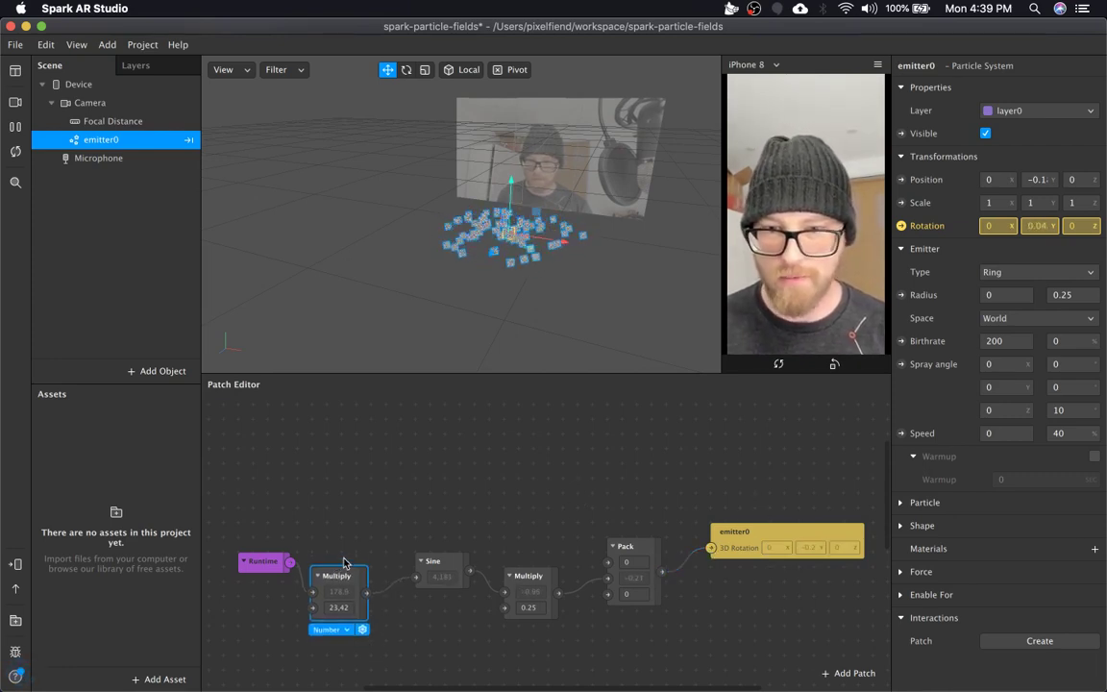
left_click_drag(432, 564, 430, 586)
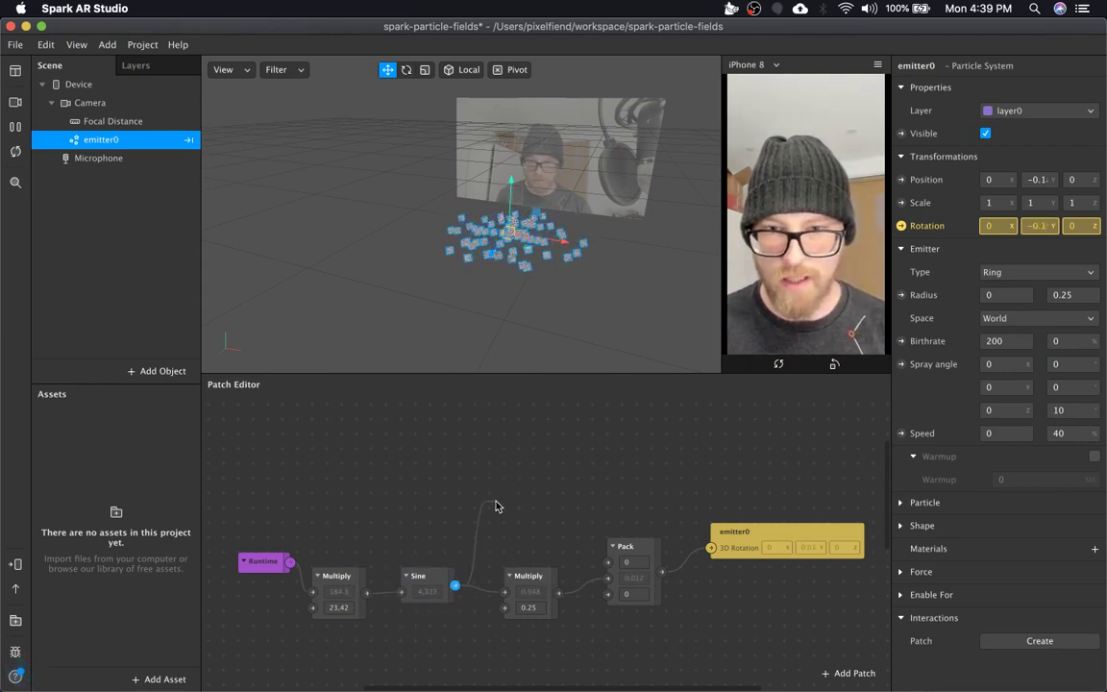
left_click_drag(496, 507, 498, 509)
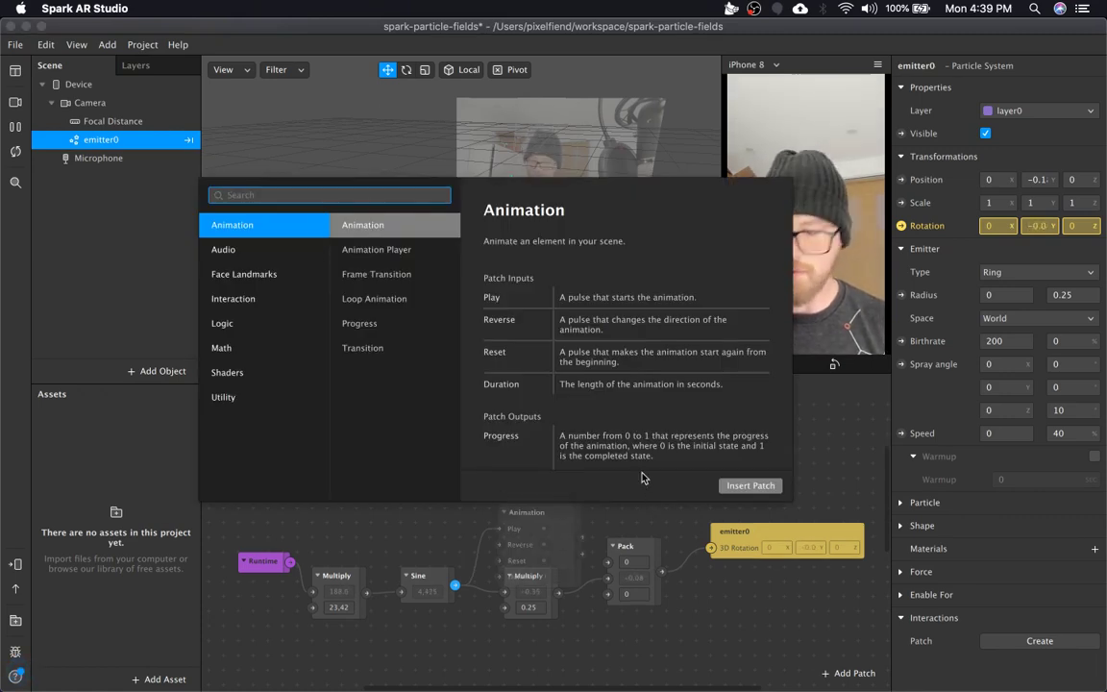
Step: Search 'mul' and insert a Multiply patch on the Sine output
type("180")
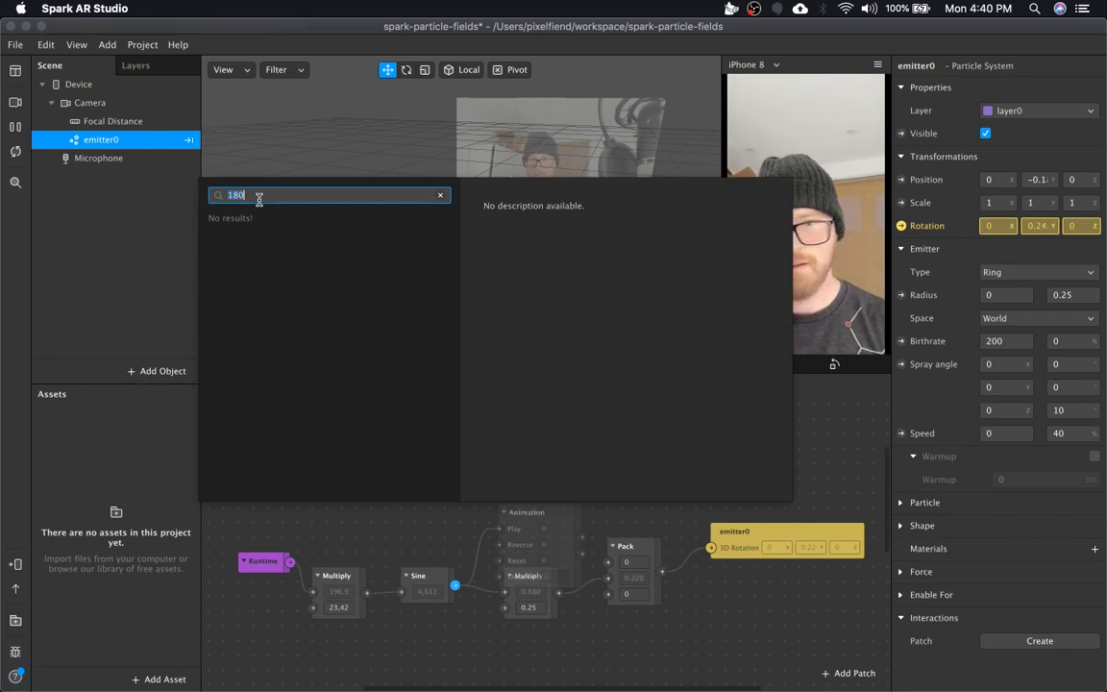
type("mul")
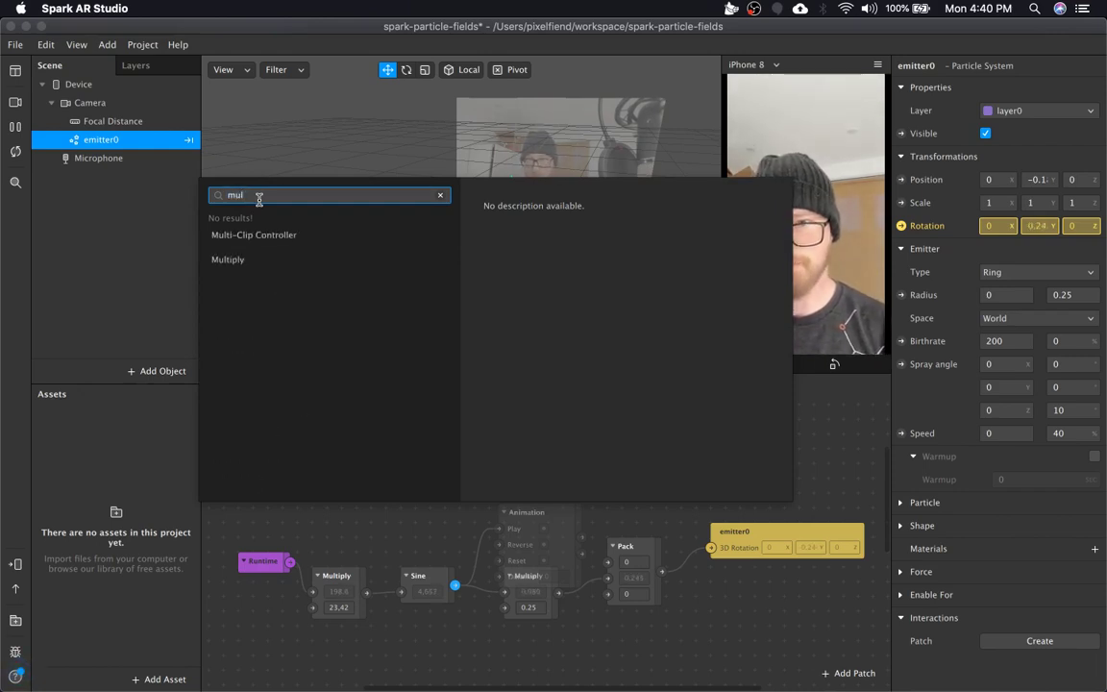
key("Down")
key("Down")
key("Return")
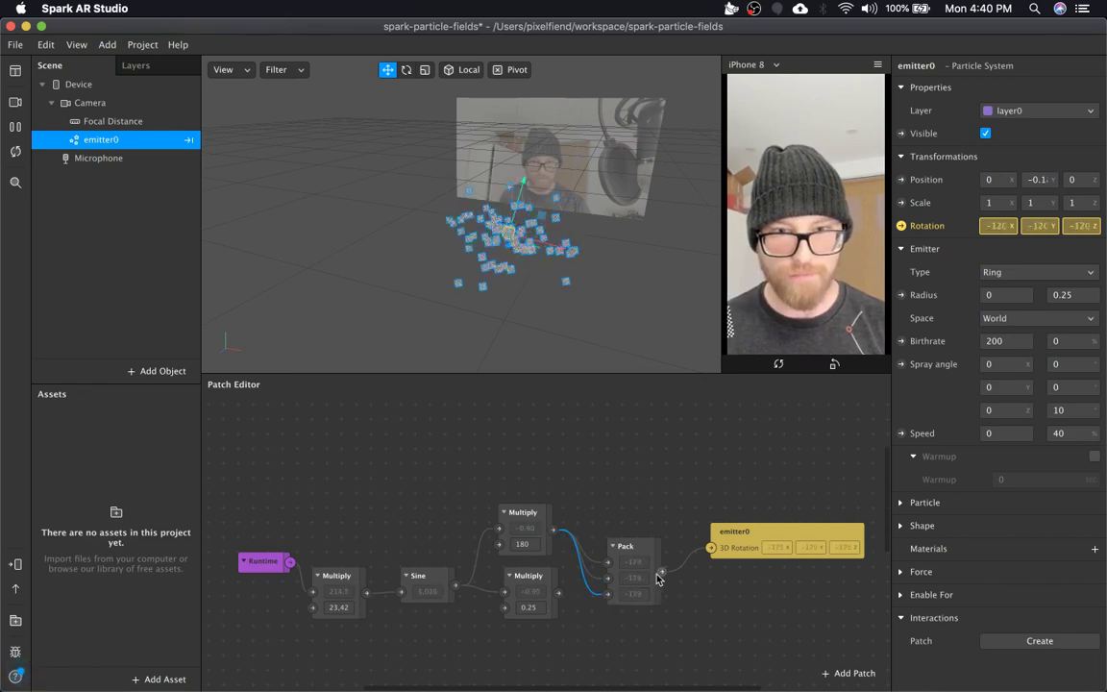
scroll(528, 230, "up", 3)
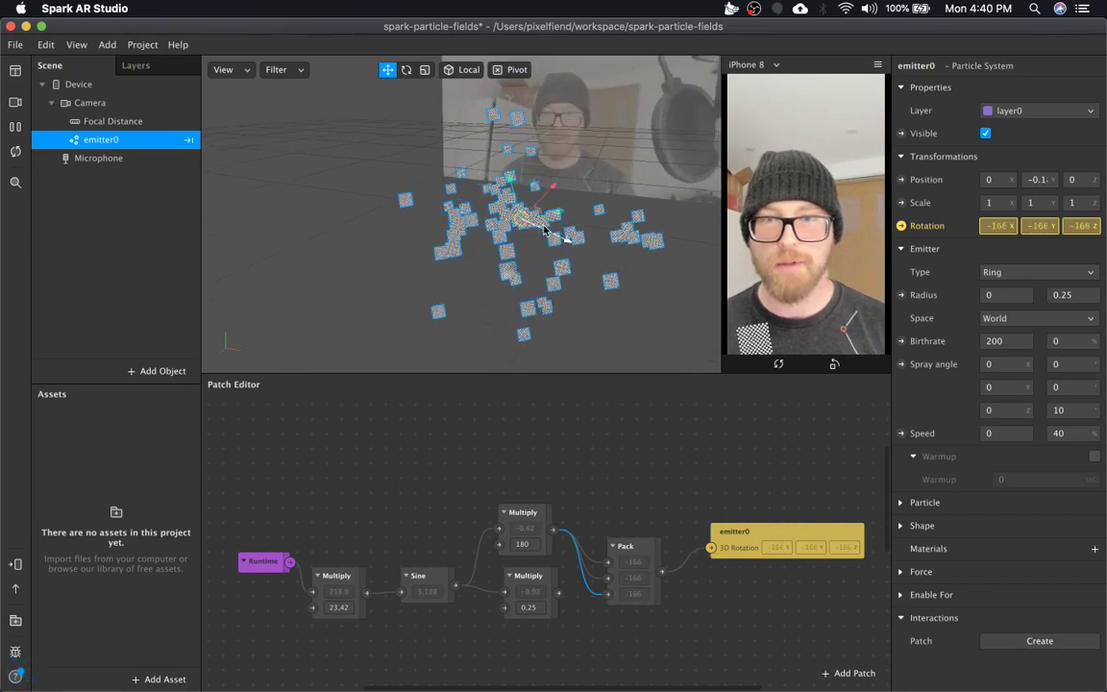
left_click_drag(544, 230, 448, 164)
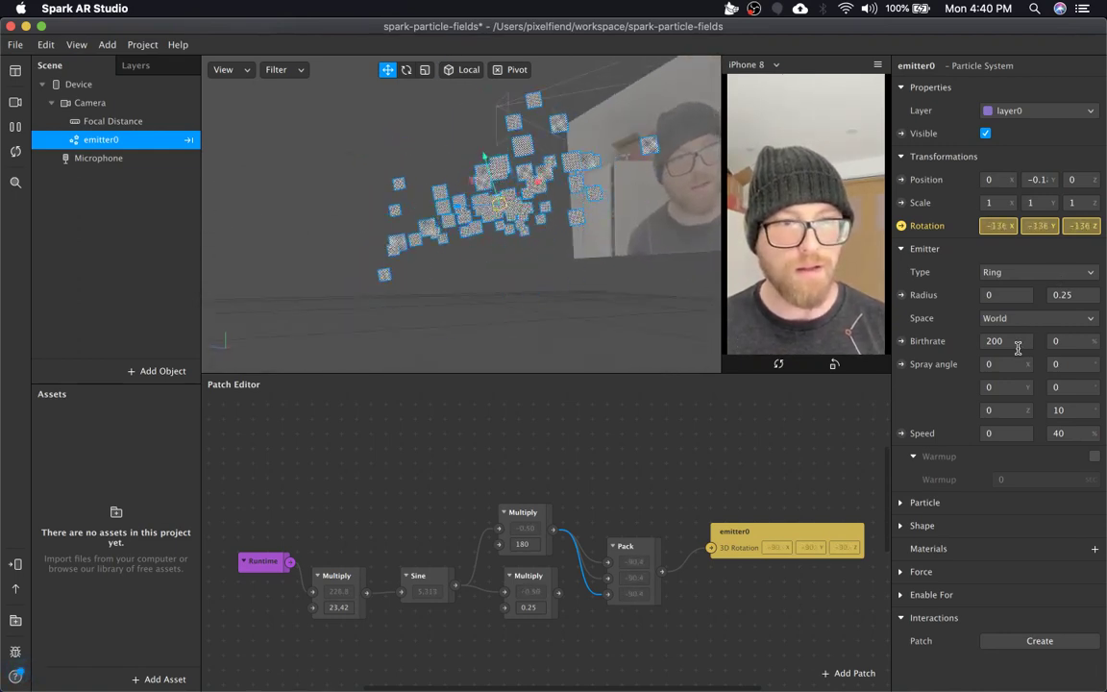
left_click_drag(519, 217, 460, 279)
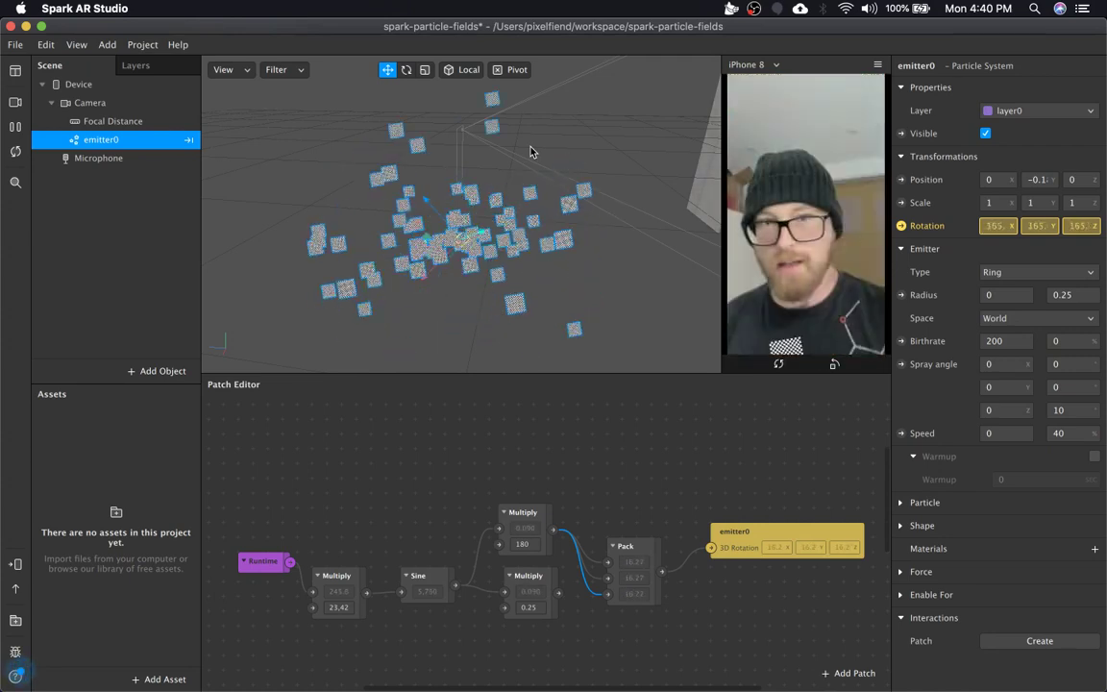
Step: Set the Ring emitter's inner radius to 0.24
left_click(1057, 274)
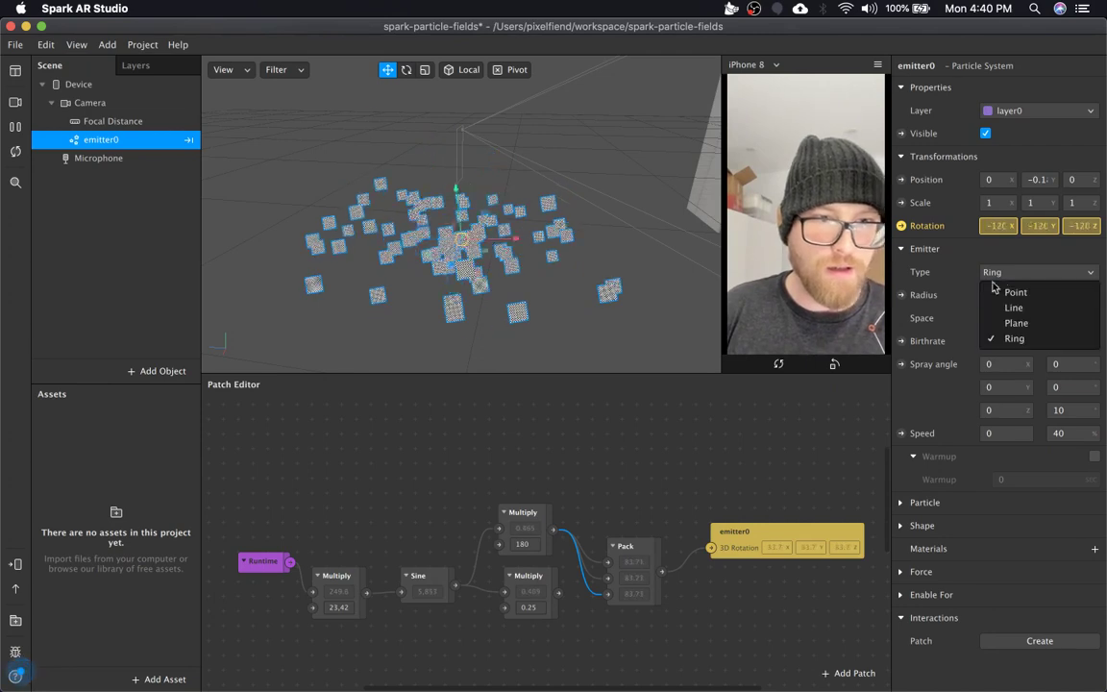
left_click(929, 329)
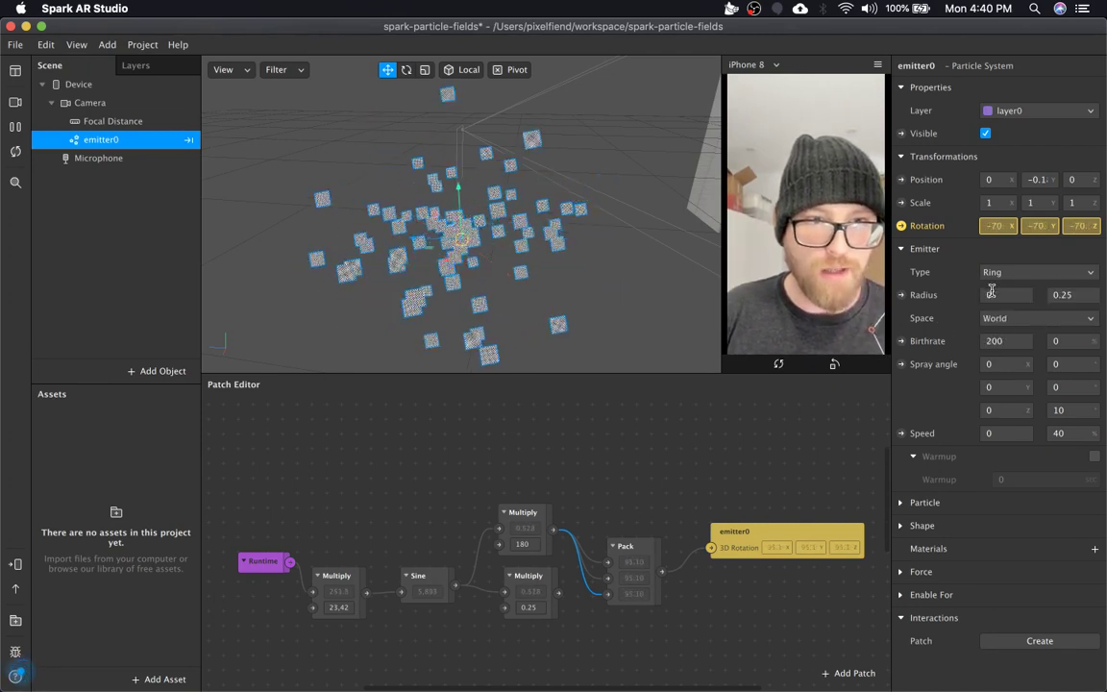
left_click(1024, 297)
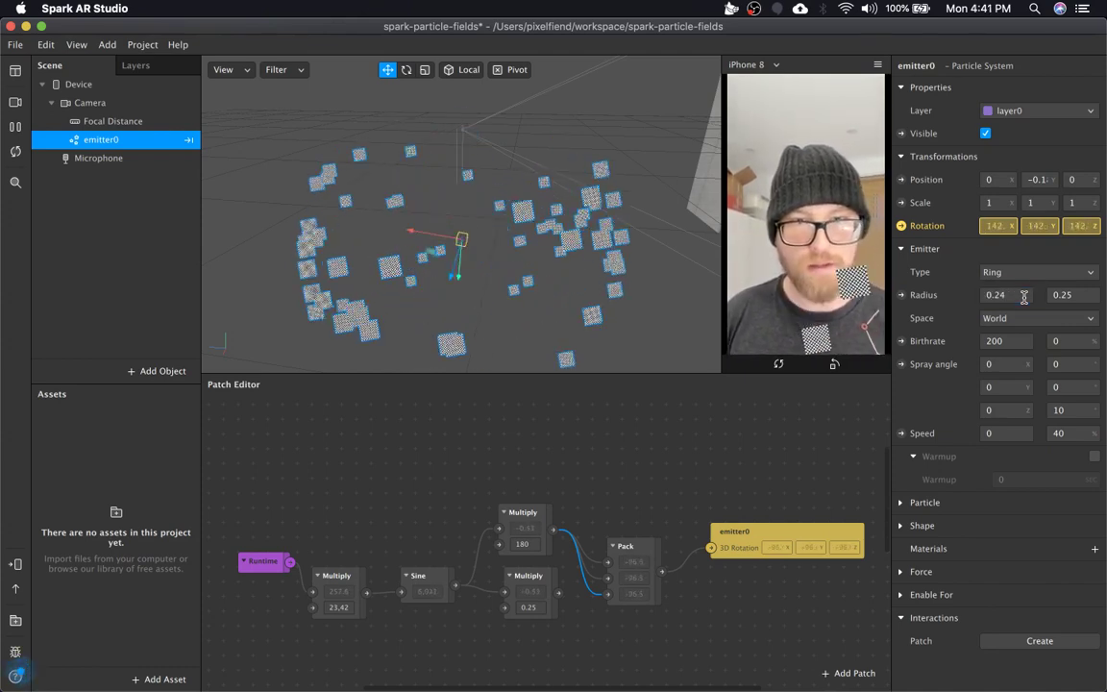
scroll(443, 301, "up", 5)
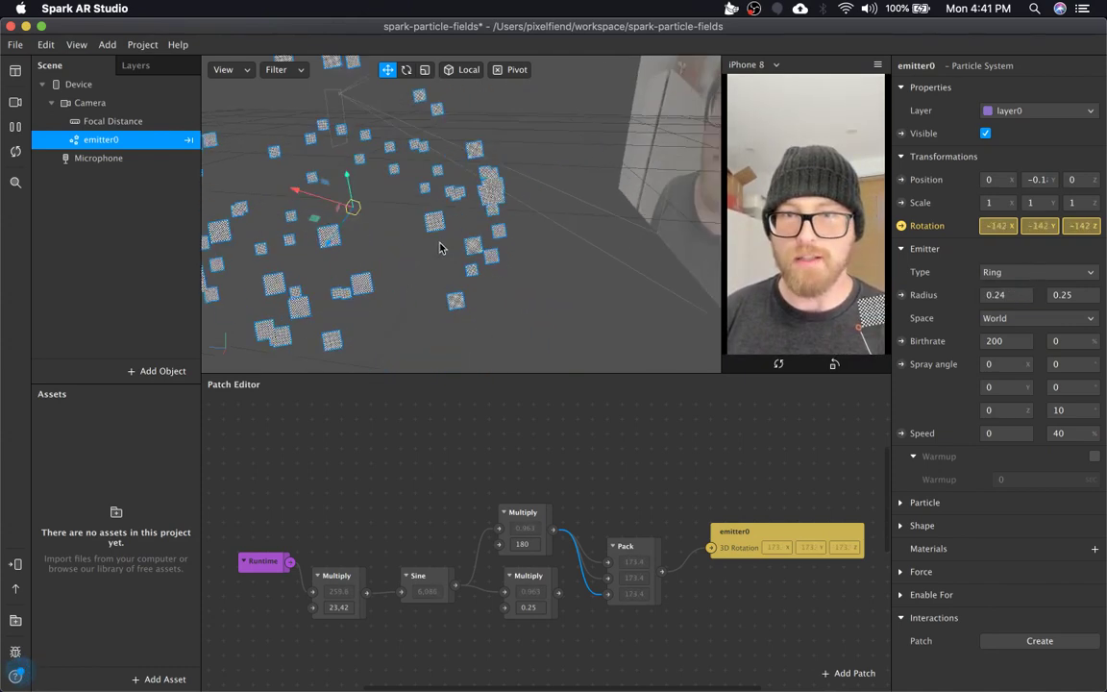
left_click_drag(536, 230, 613, 356)
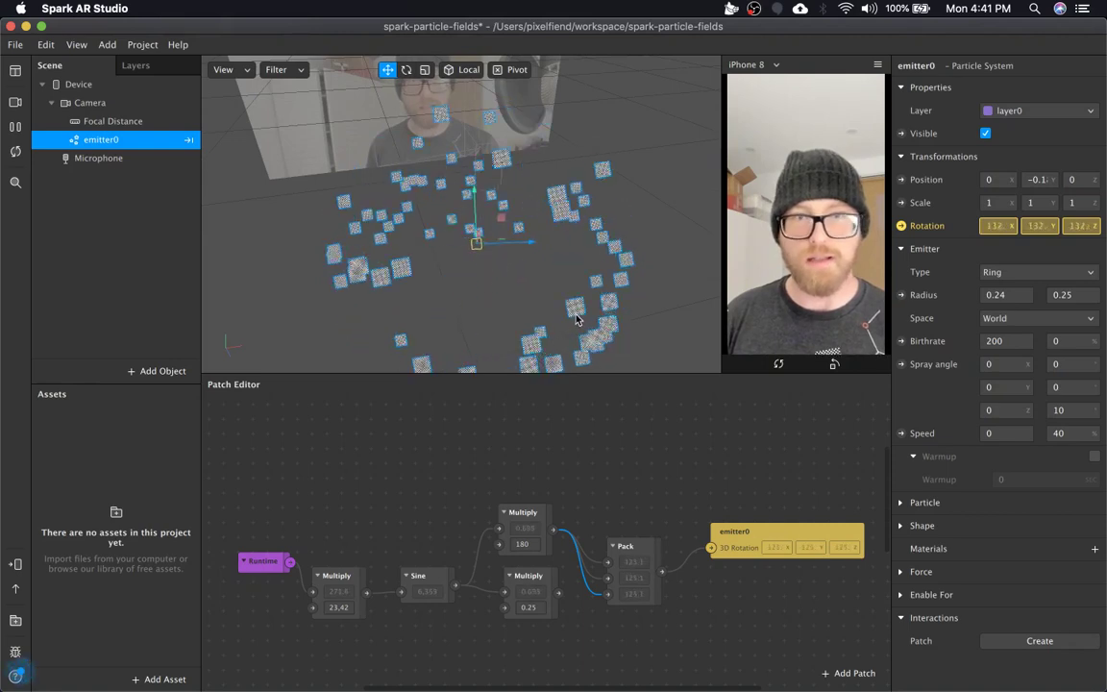
Step: Delete the lower Multiply node and save the project with Cmd+S
left_click(549, 580)
key("BackSpace")
left_click(533, 514)
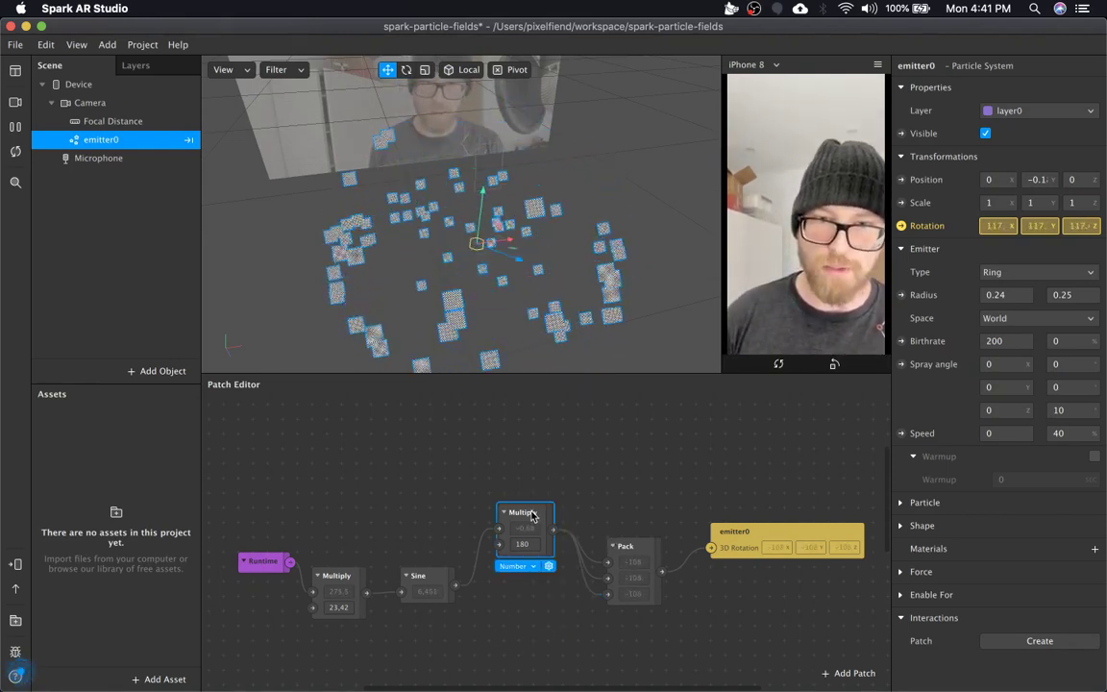
left_click_drag(532, 514, 538, 534)
left_click(549, 459)
key("cmd+s")
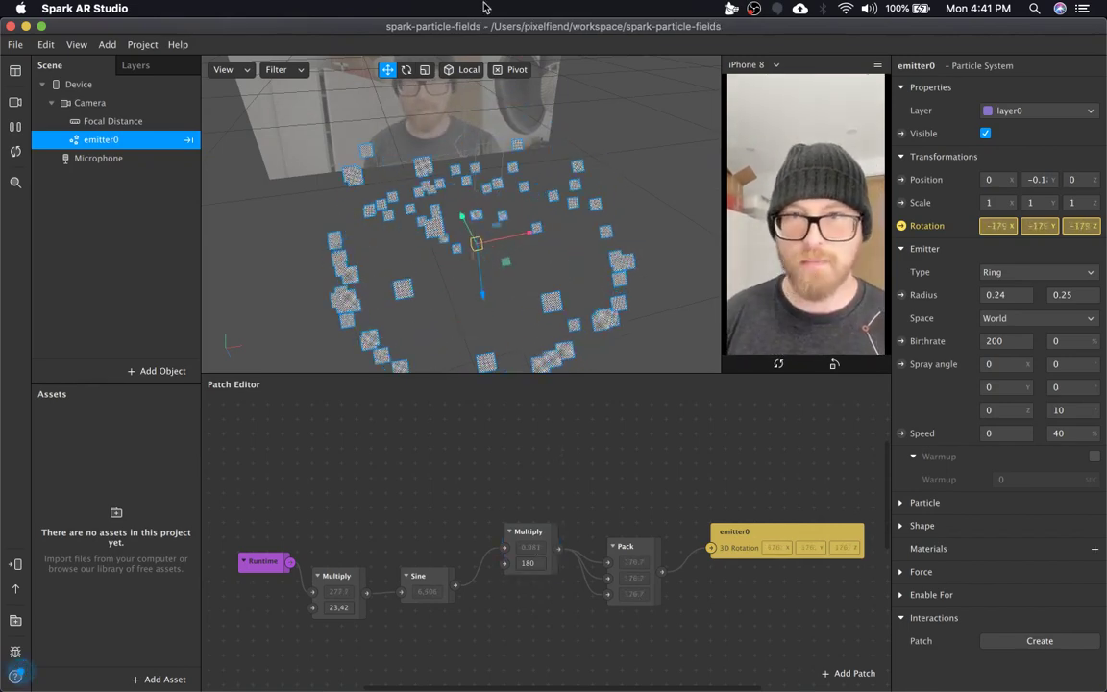
left_click_drag(485, 26, 484, 255)
left_click(117, 189)
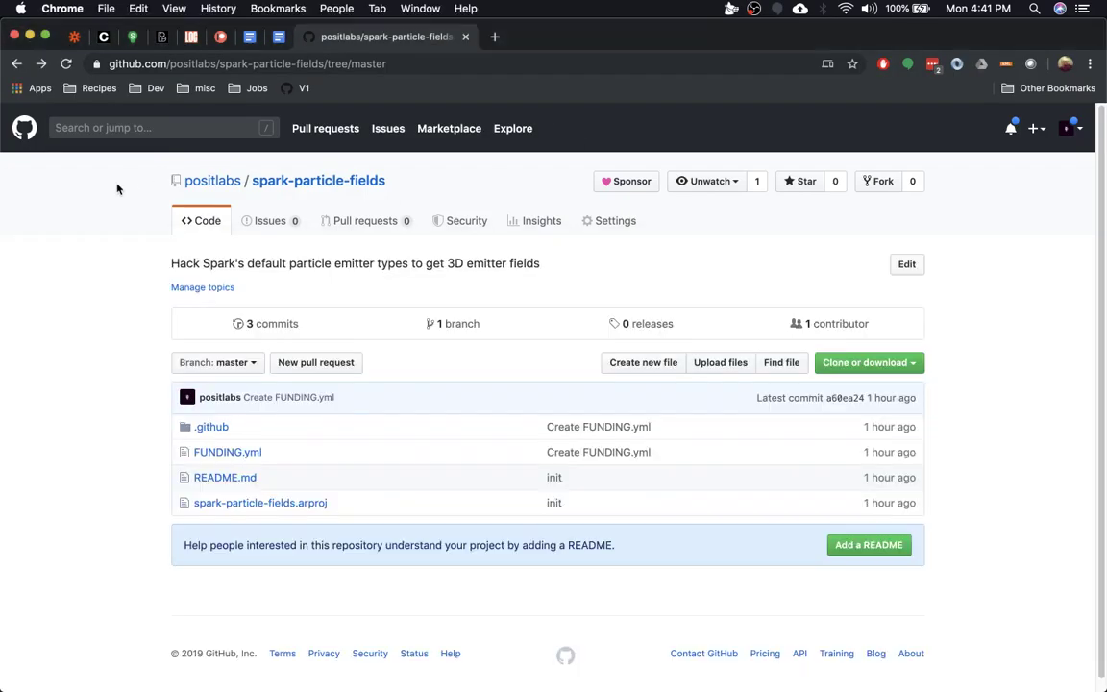
left_click_drag(409, 187, 273, 186)
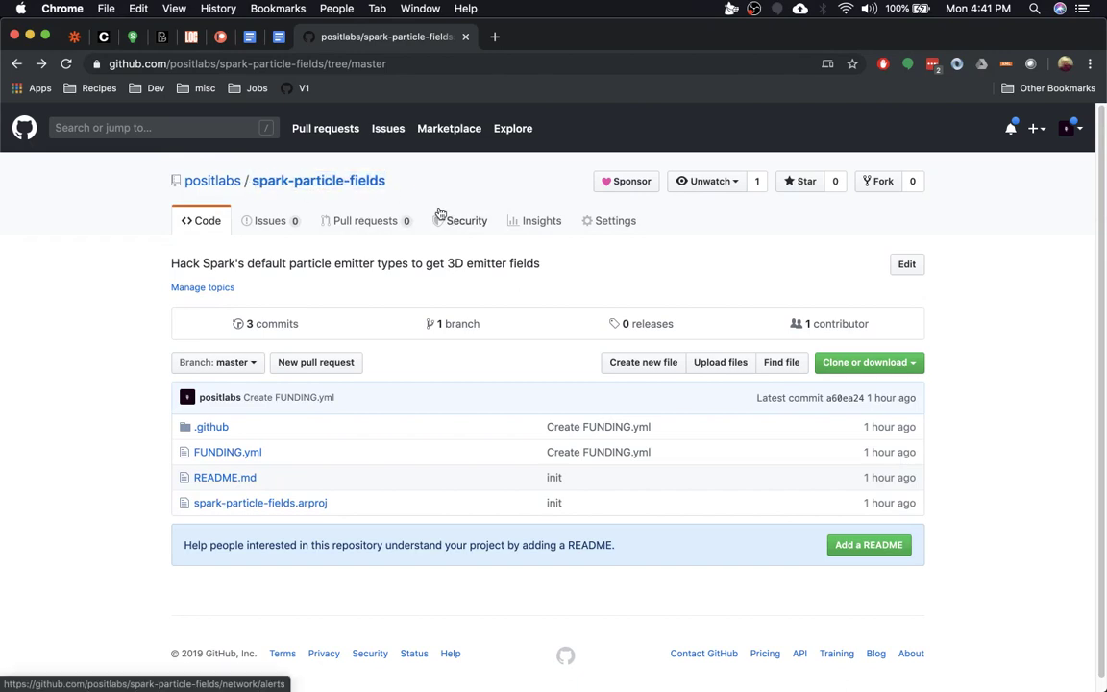
left_click(632, 183)
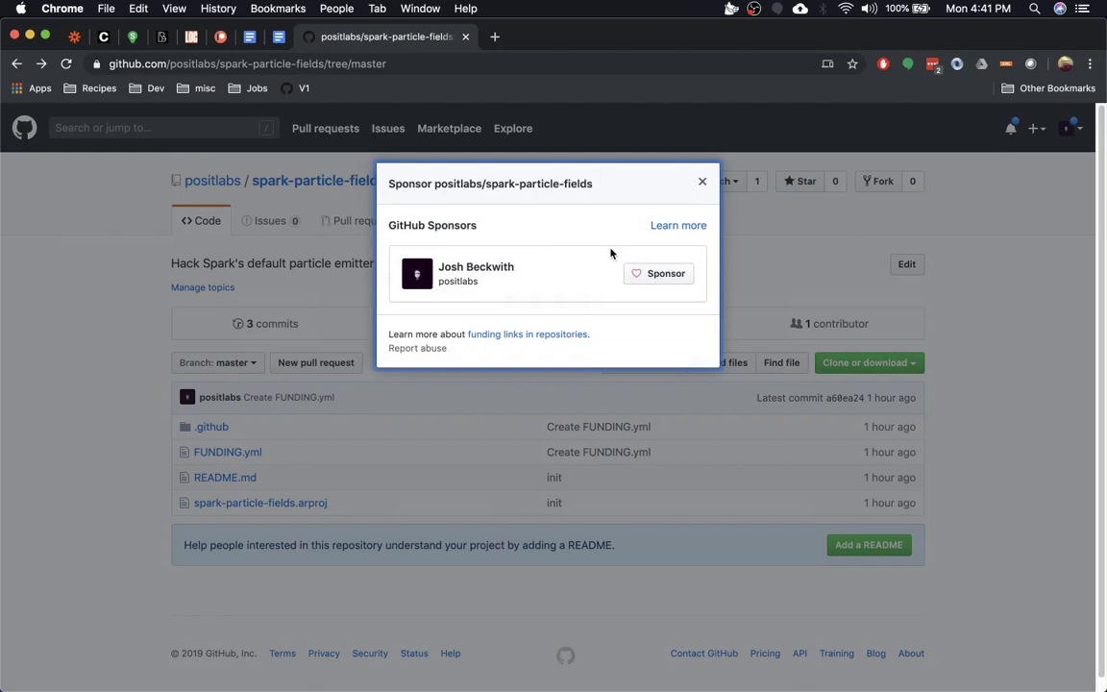
left_click(704, 183)
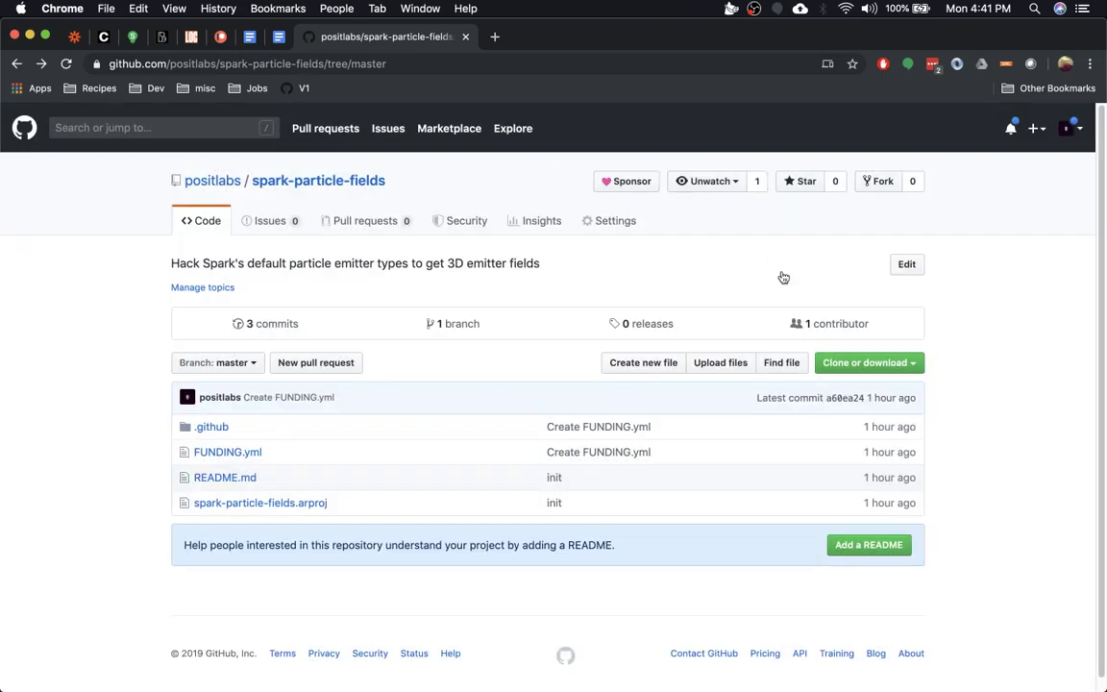